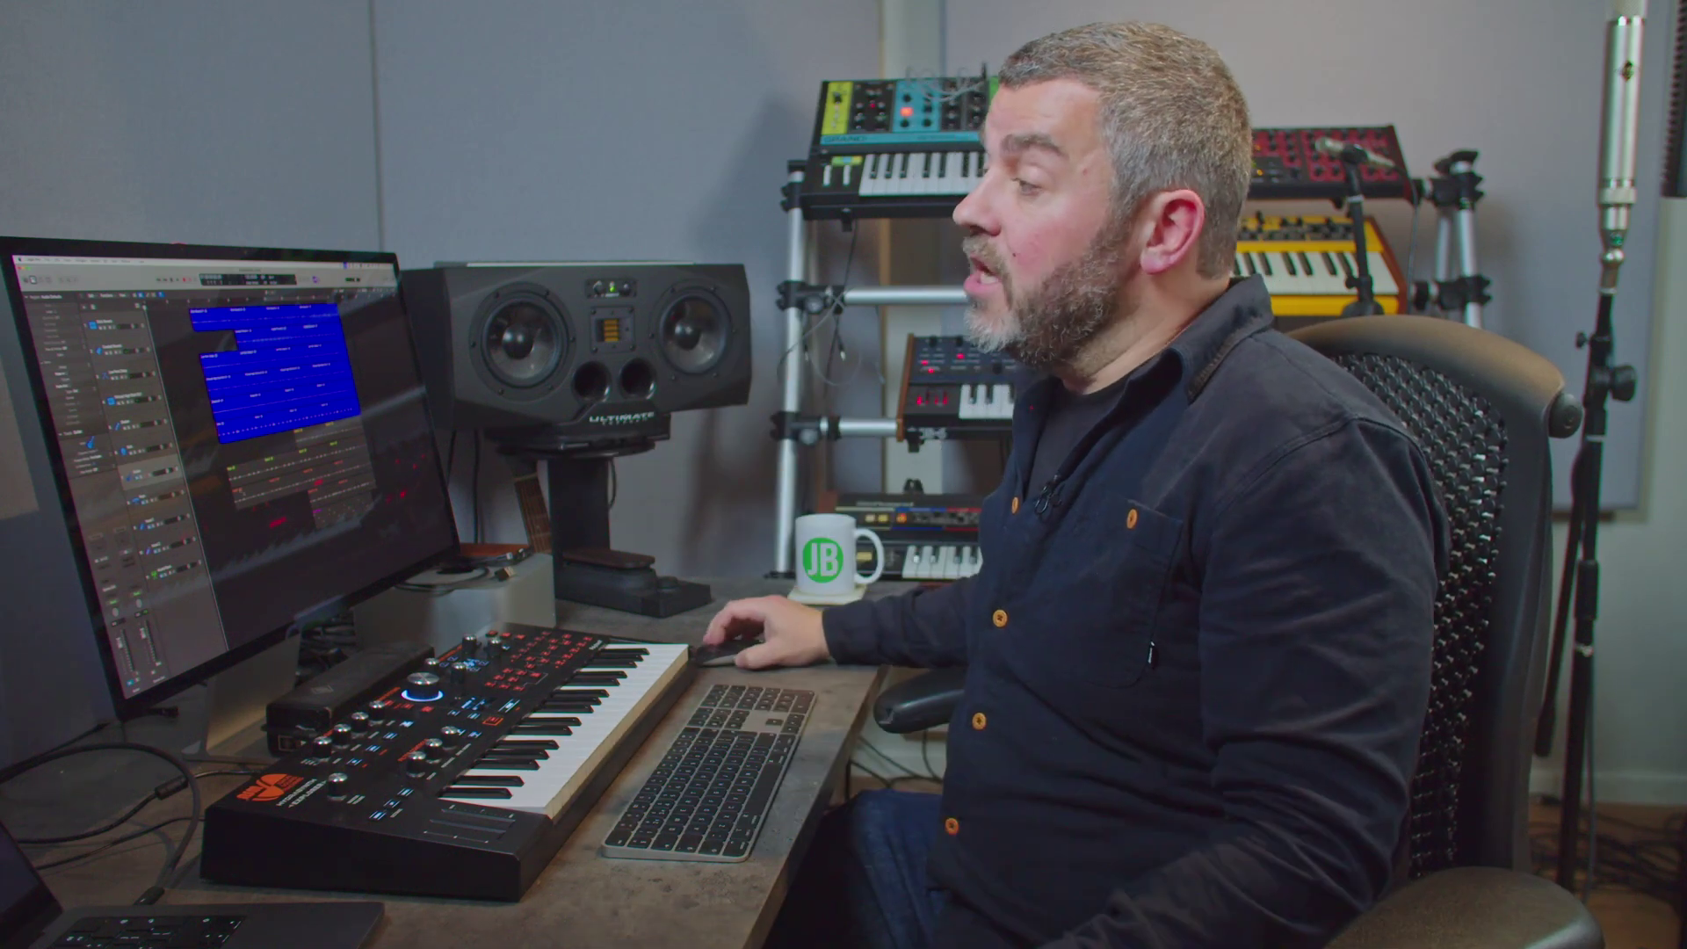
# - Hide the mixer and solo the Stick Reverb track, selecting its regions
pyautogui.press('x')
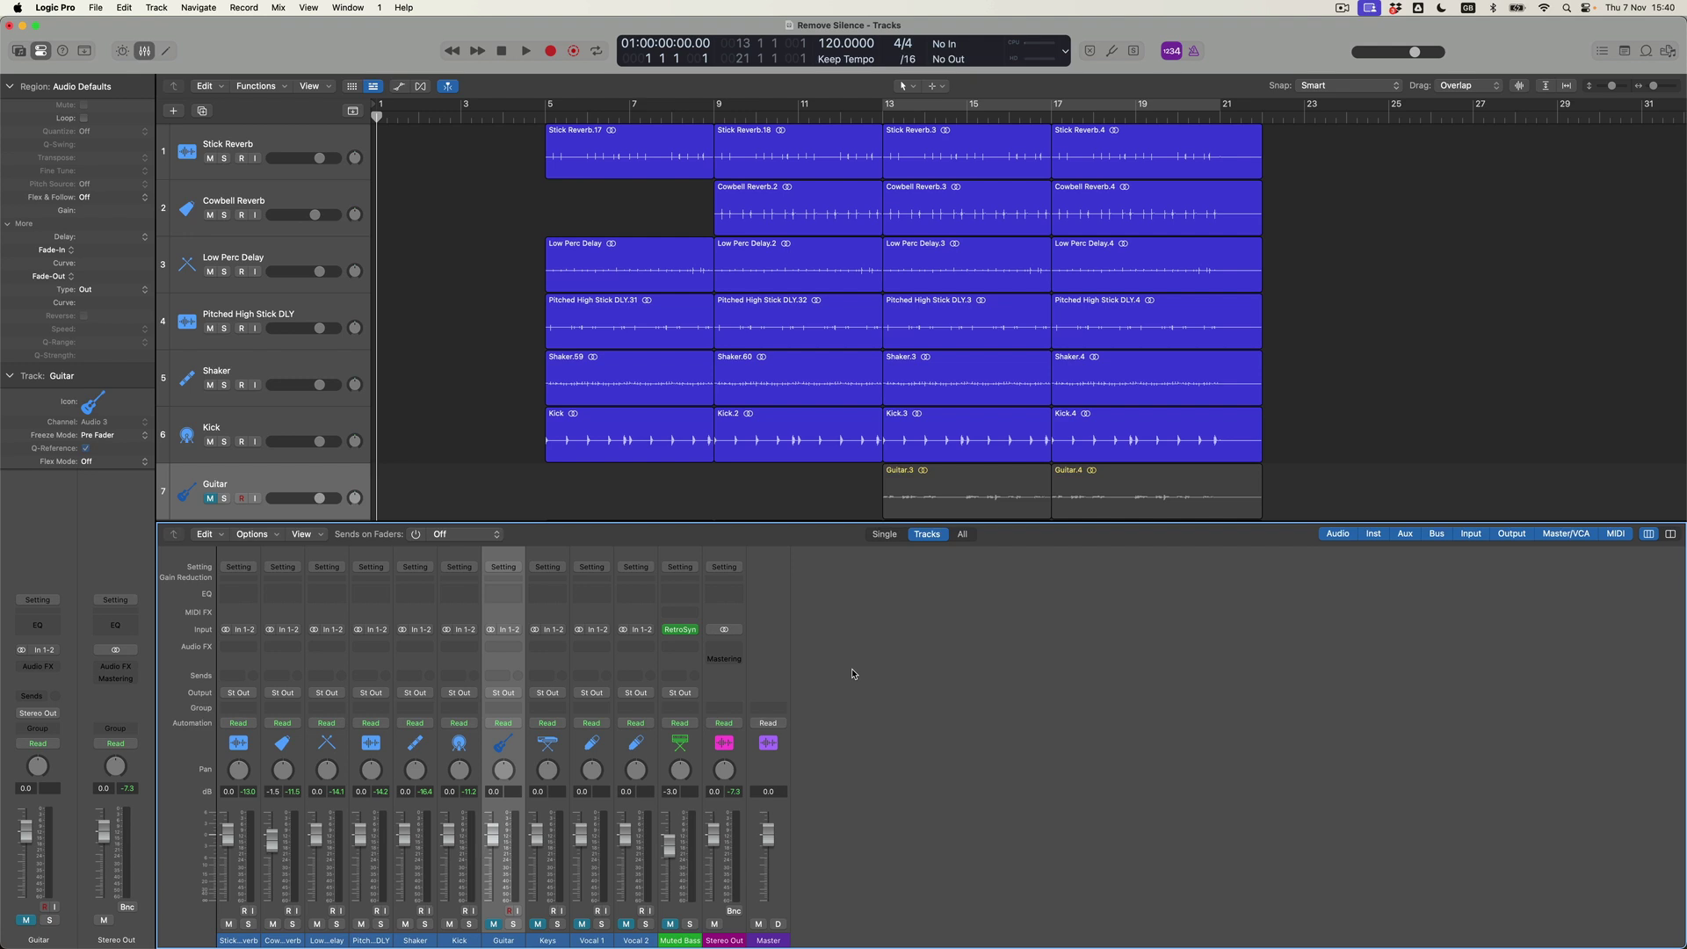
pyautogui.click(144, 52)
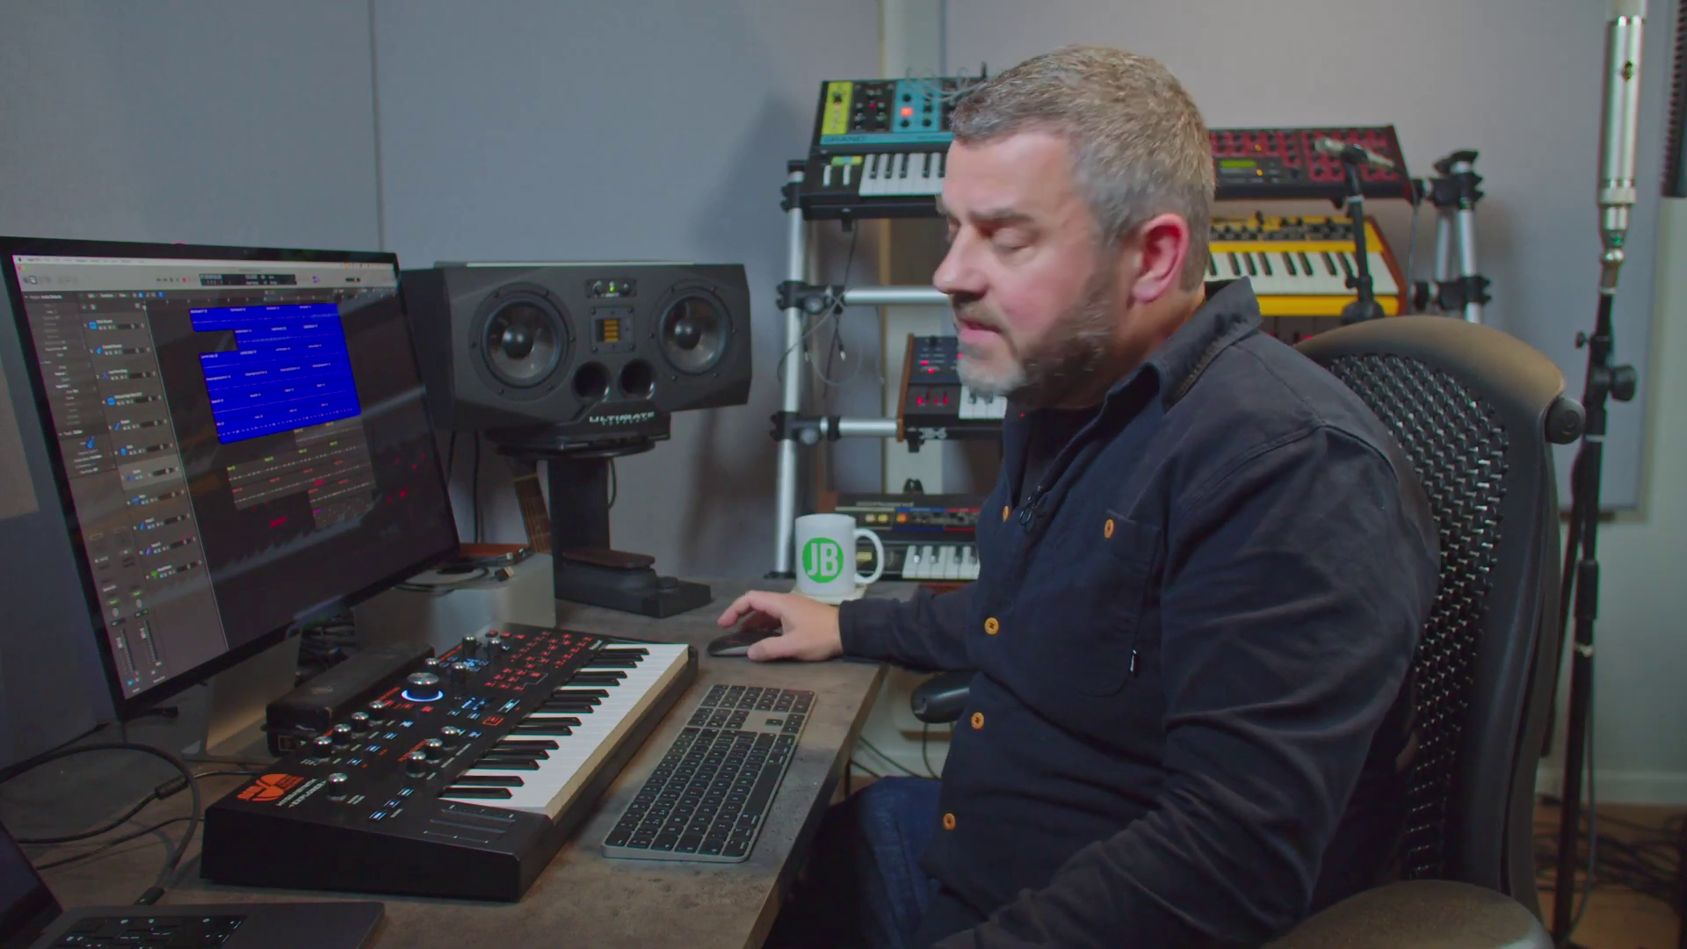
pyautogui.click(211, 310)
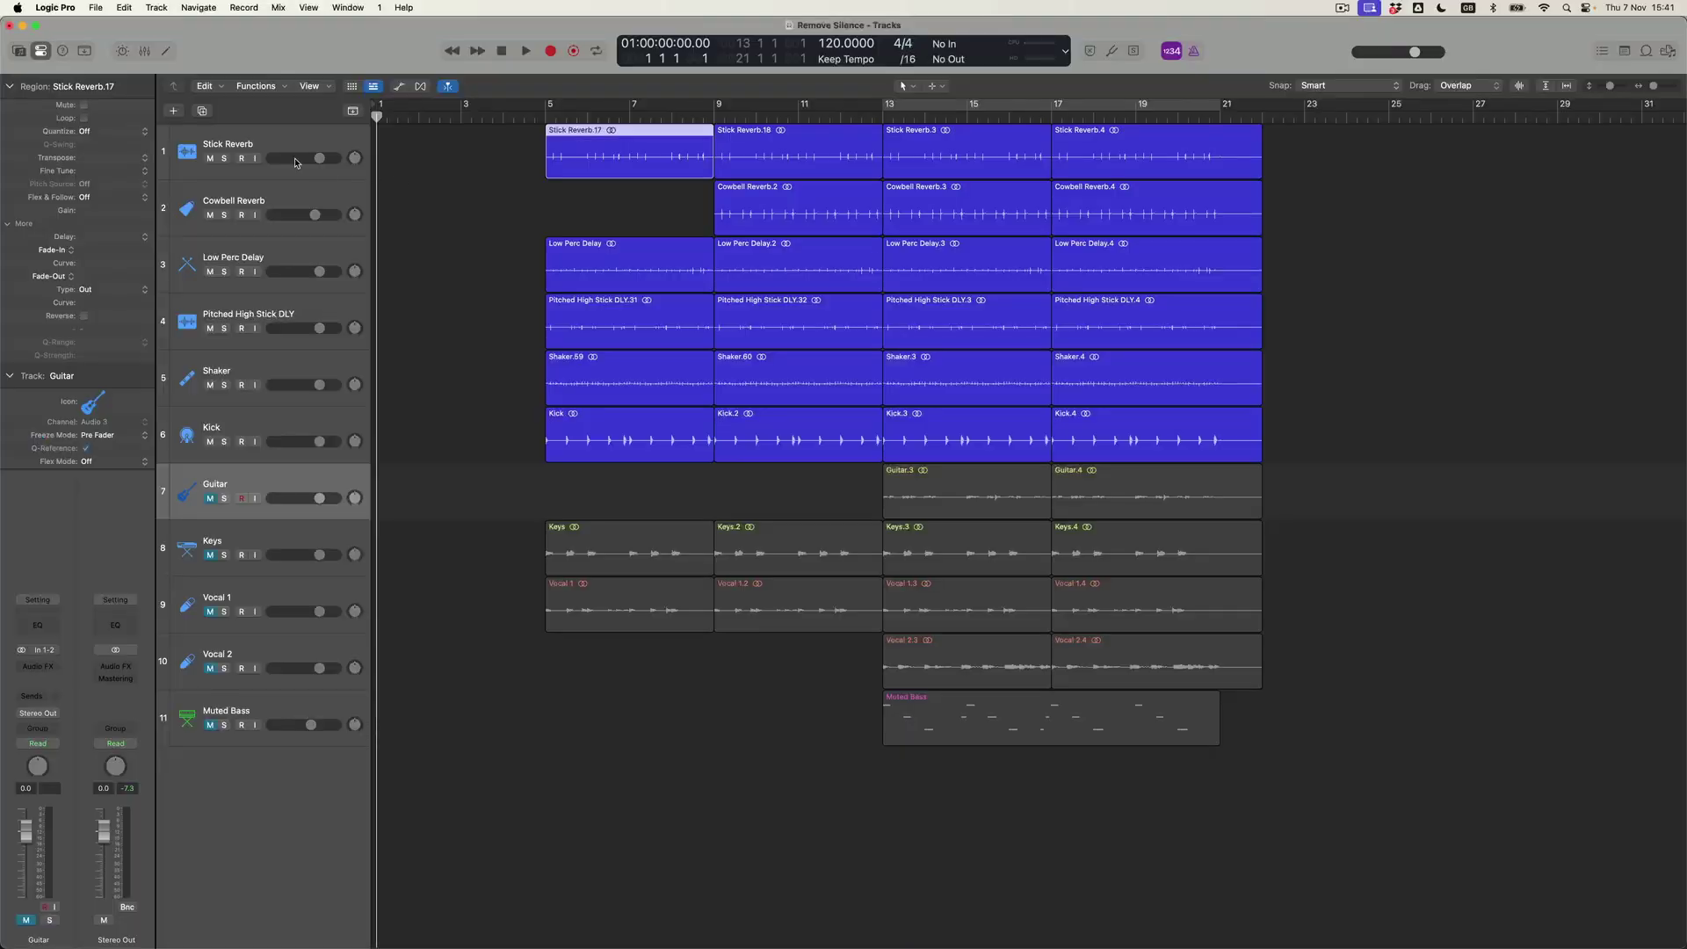
pyautogui.click(224, 159)
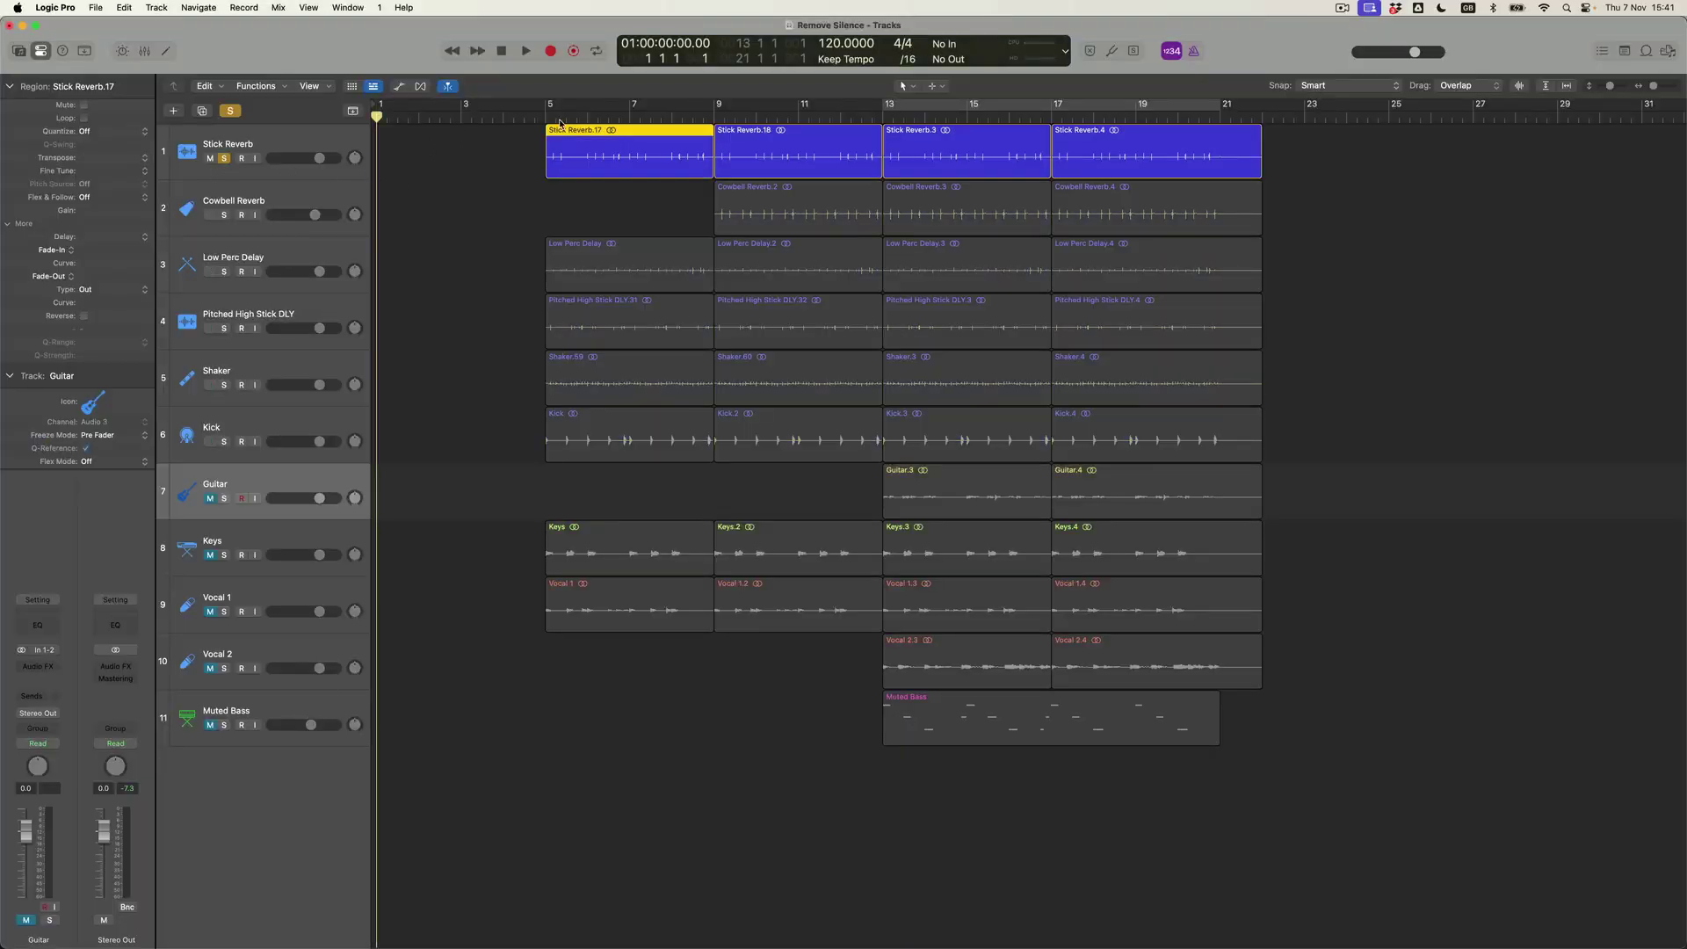
pyautogui.click(317, 139)
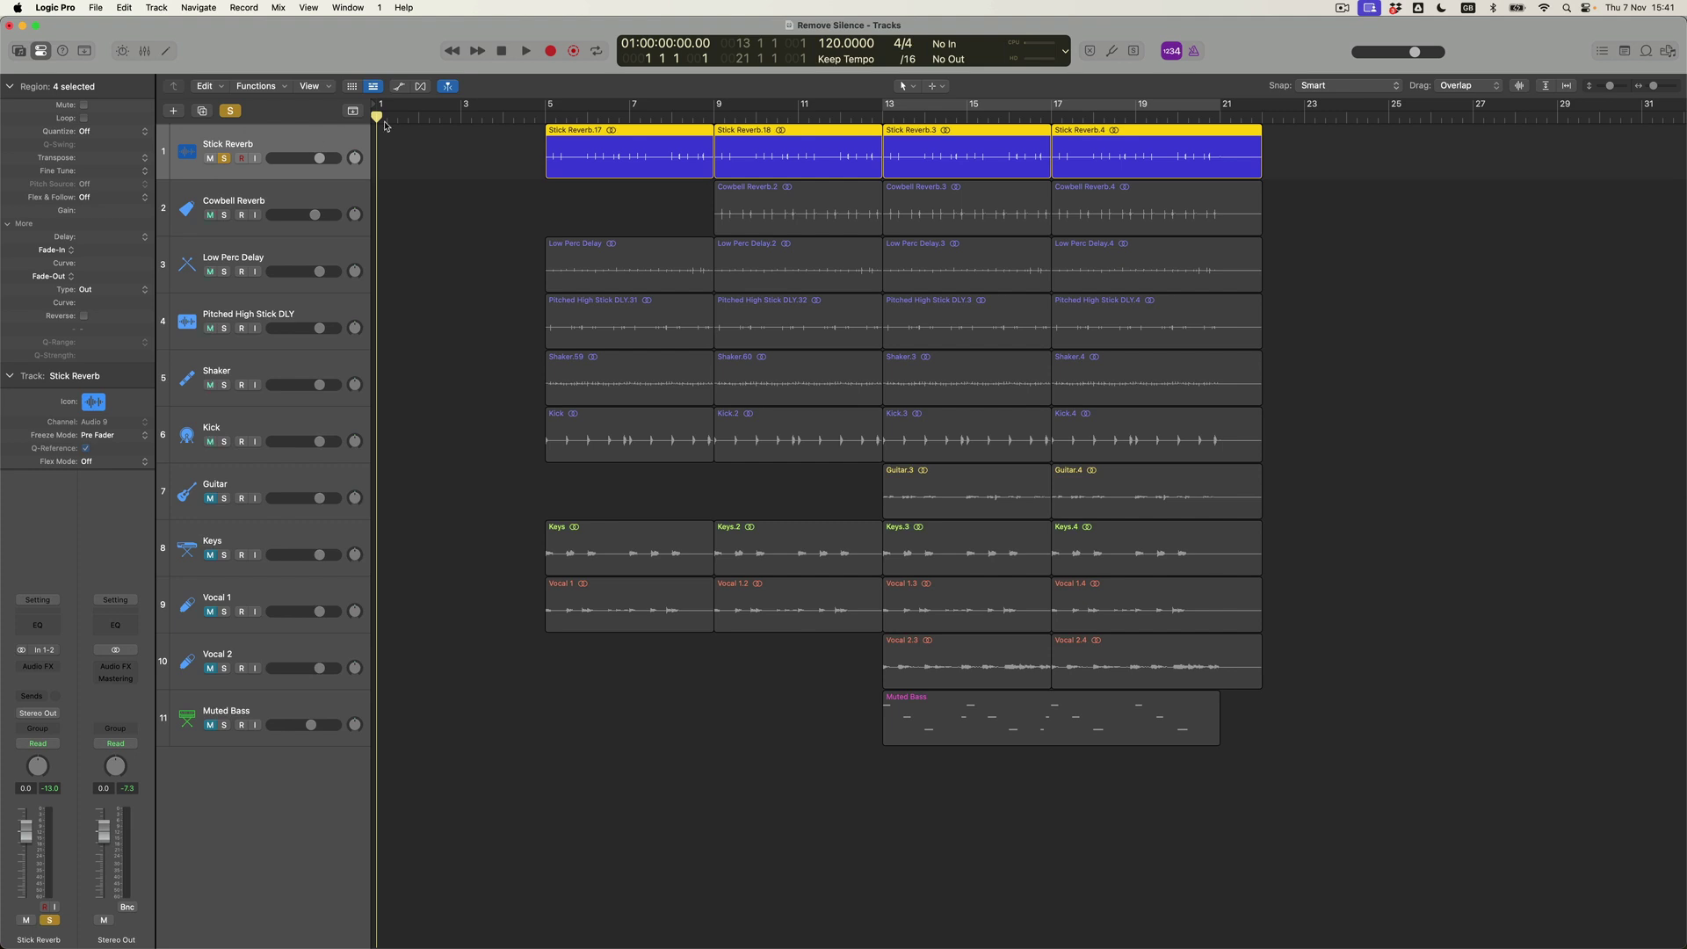
# - Set a cycle range from bar 5 to bar 9 and play the soloed Stick Reverb track
pyautogui.moveTo(548, 109); pyautogui.dragTo(709, 112)
pyautogui.press('space')
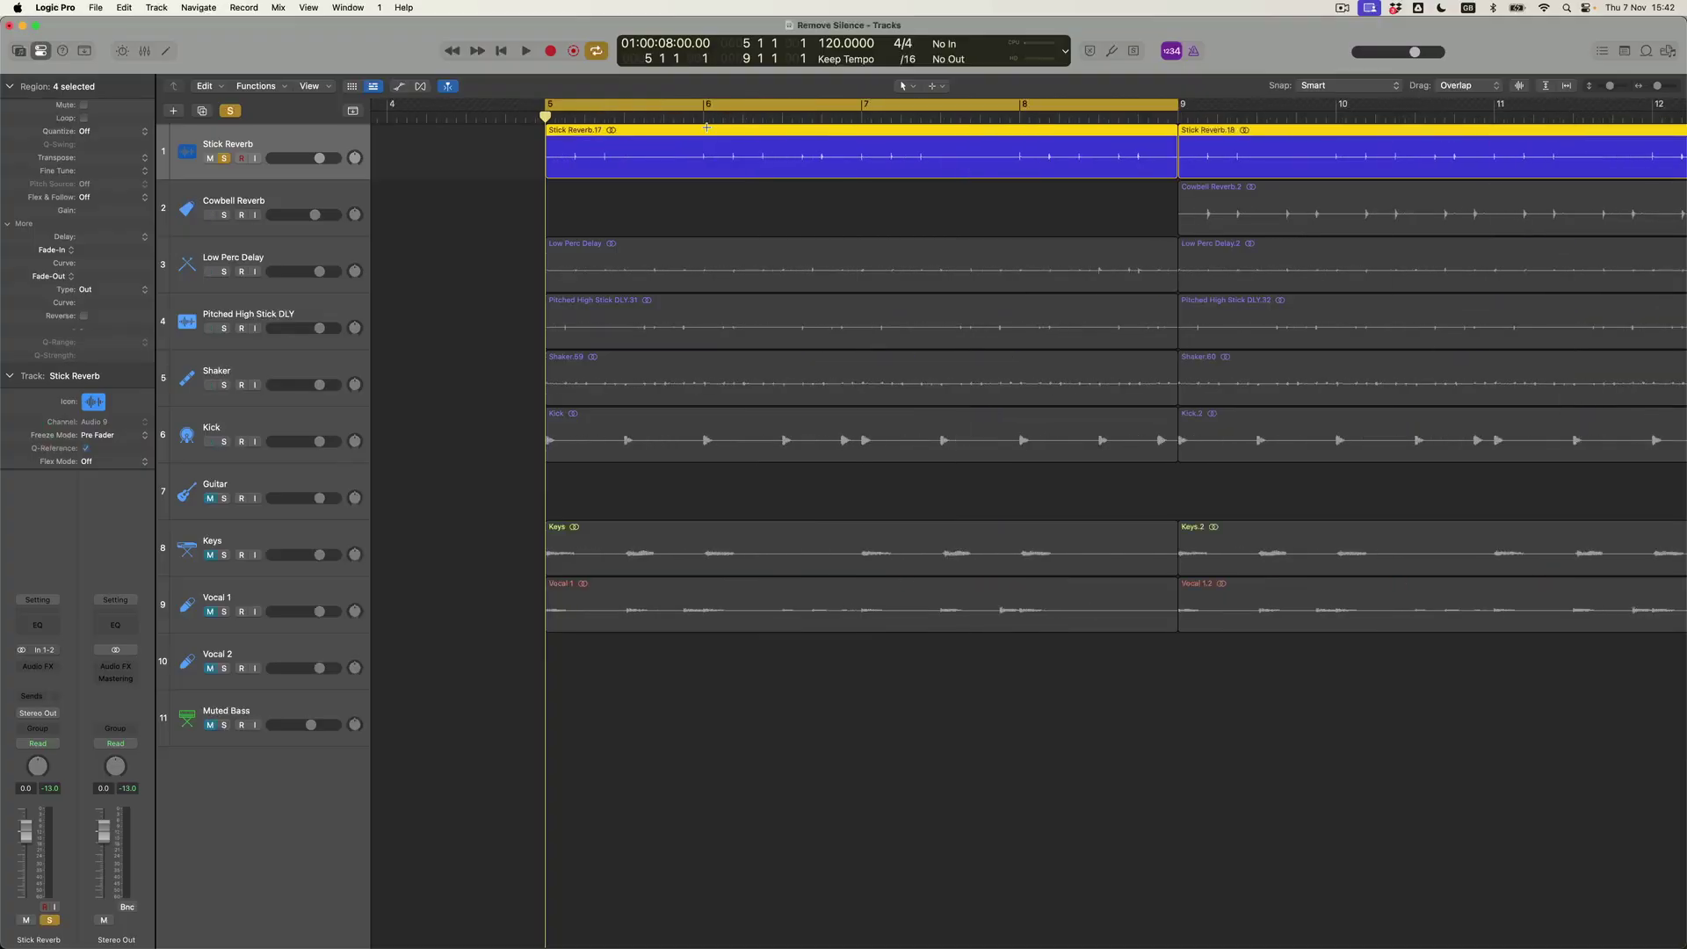
# - Select only the first Stick Reverb region and open Remove Silence from Audio Region for it
pyautogui.press('super+Down')
pyautogui.press('super+Down')
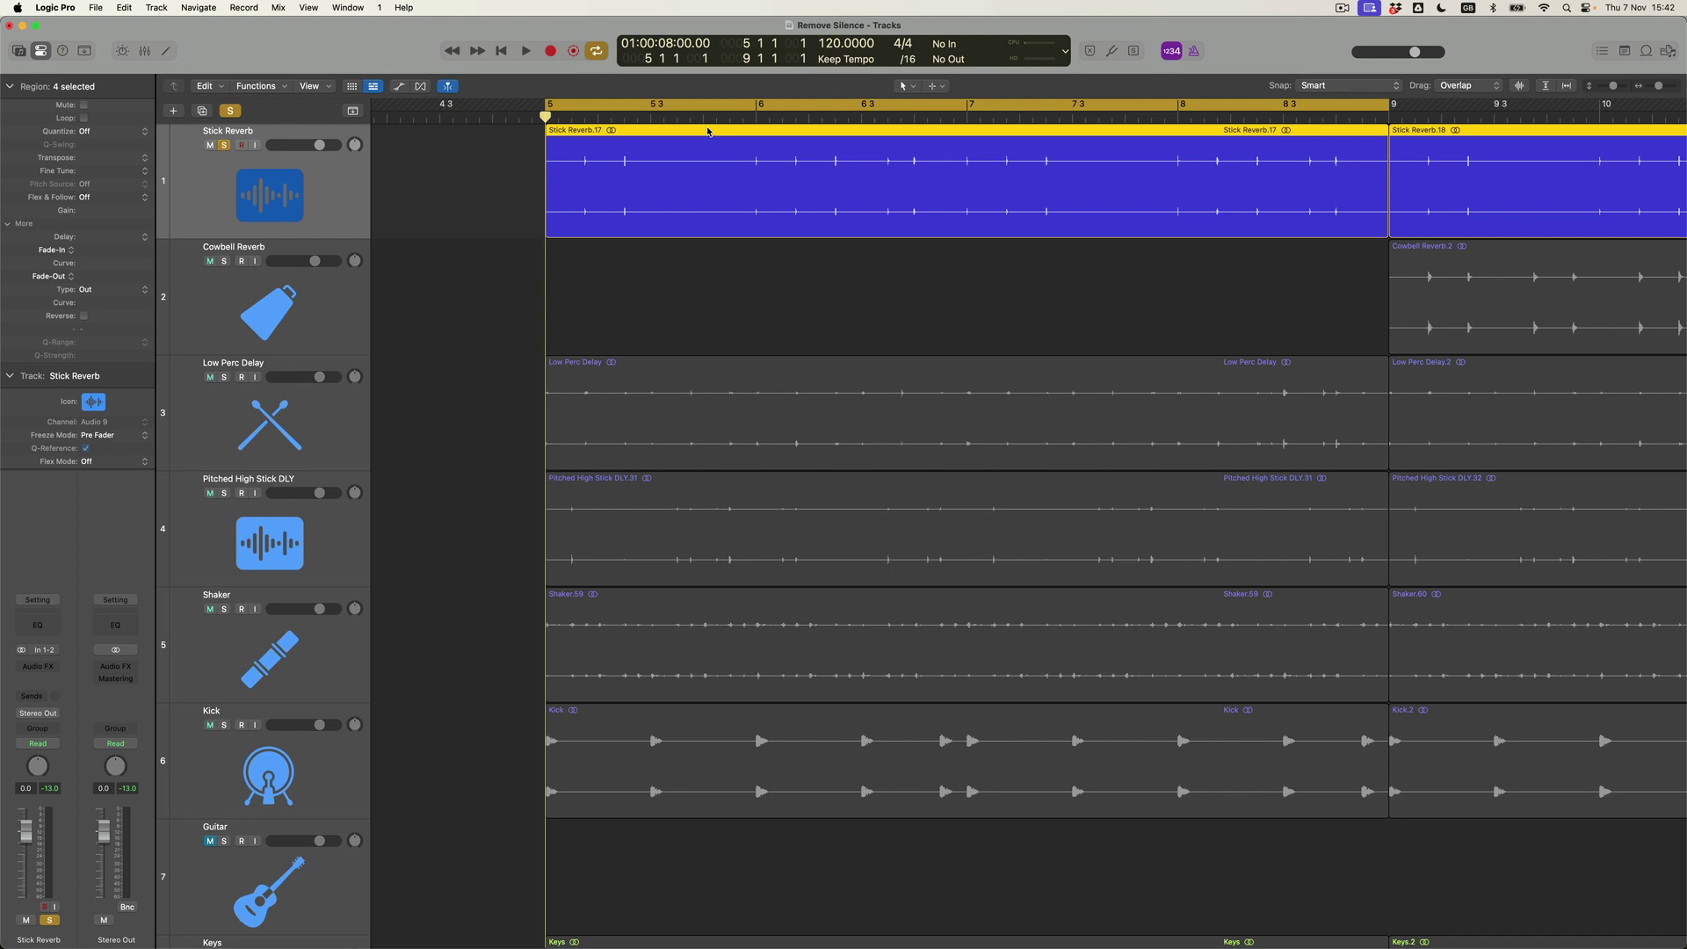
pyautogui.click(692, 215)
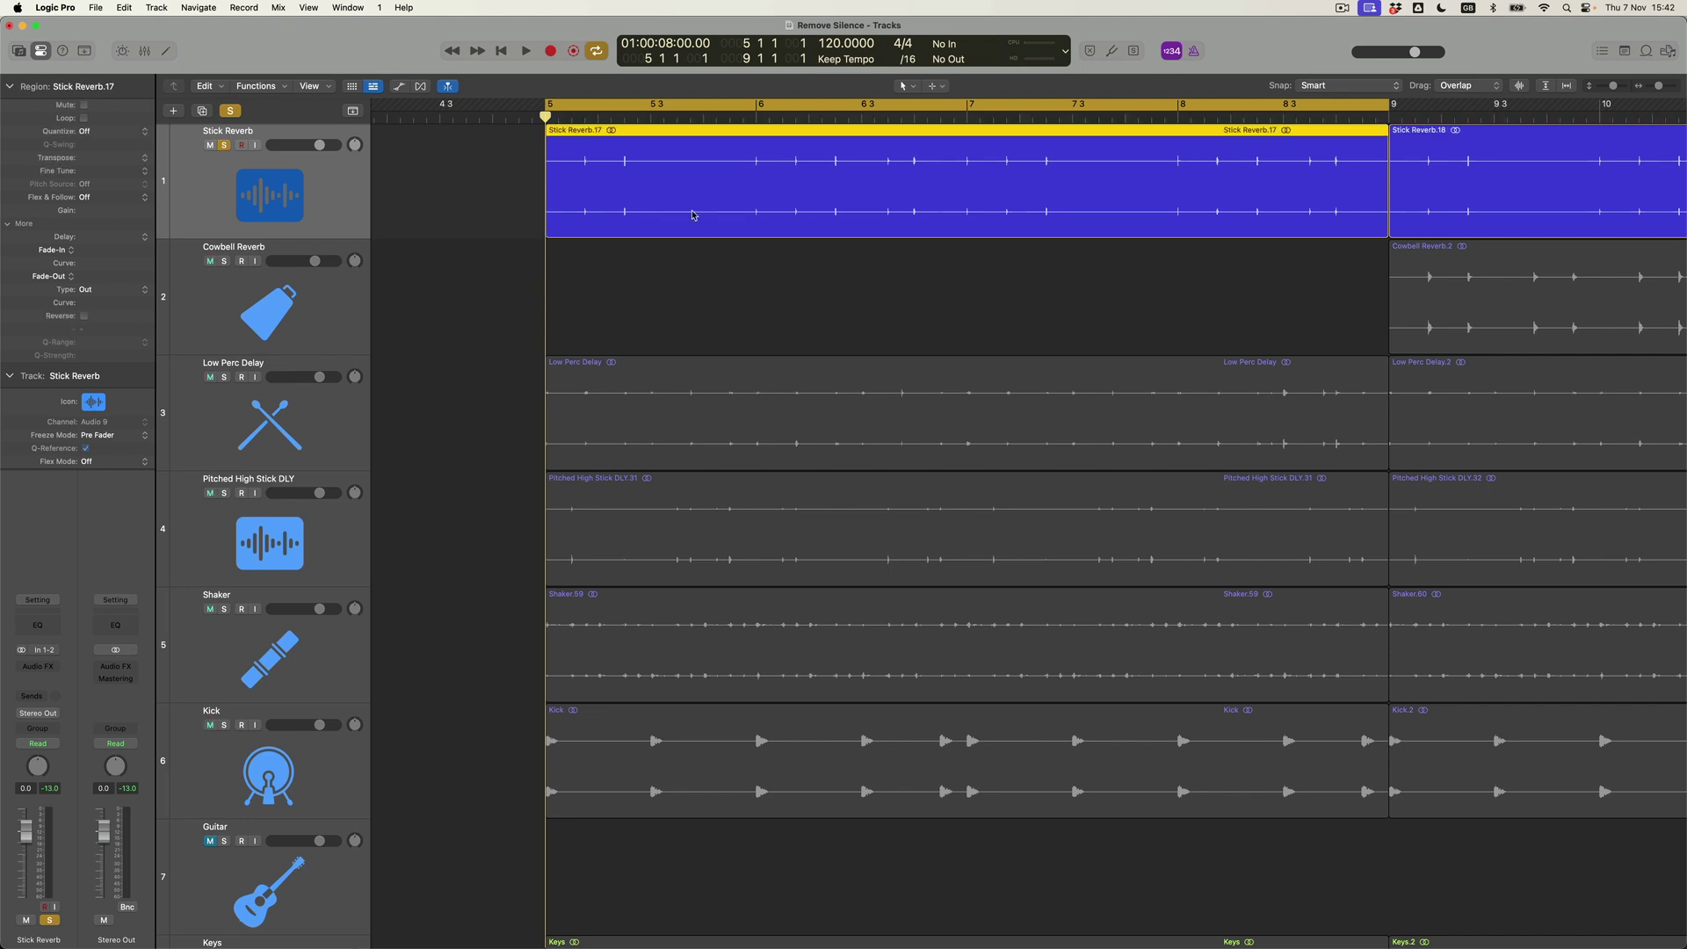
pyautogui.click(260, 86)
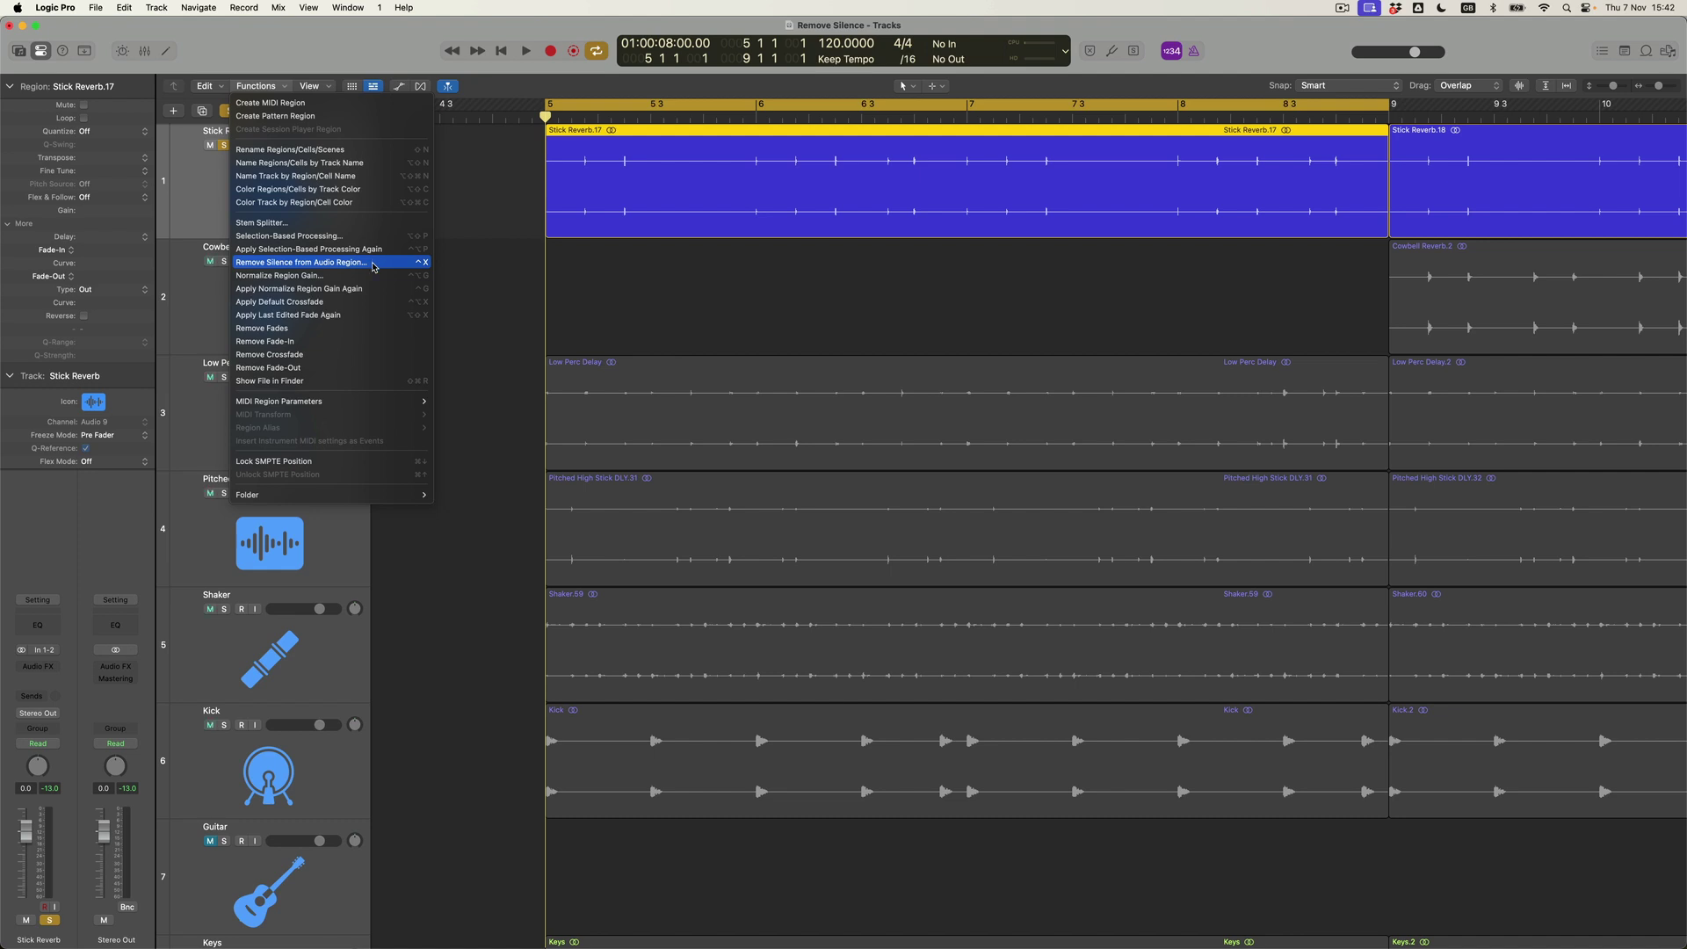
pyautogui.click(373, 266)
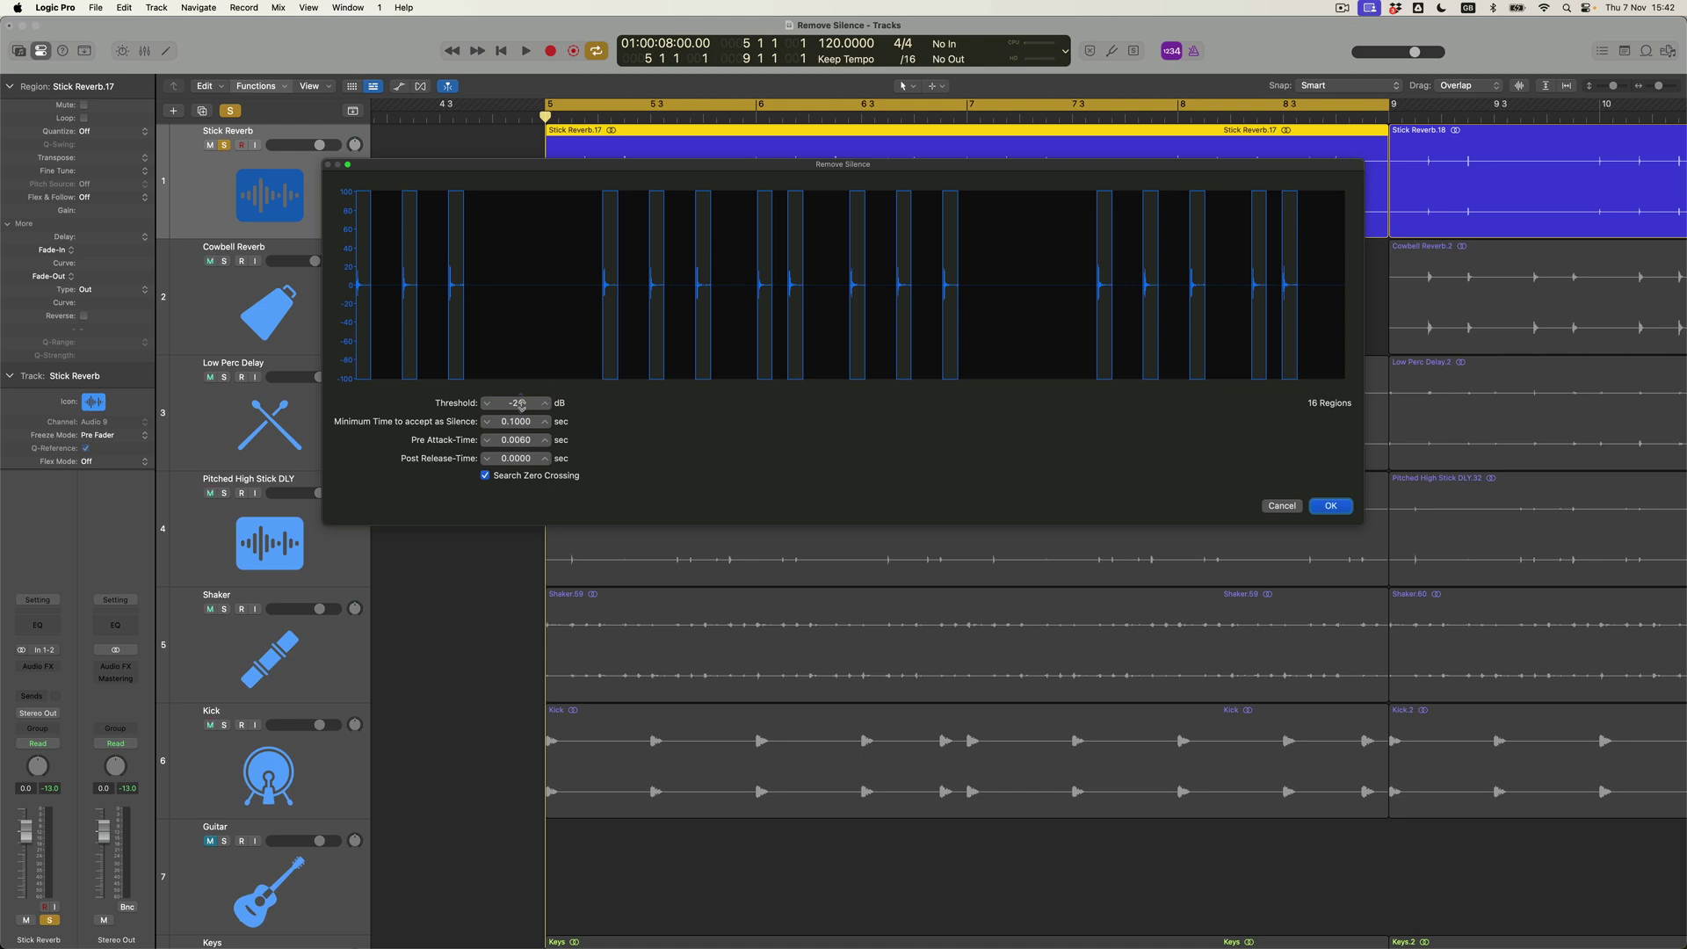
# - Tune the Remove Silence threshold so every stick hit is kept, and apply it to the Stick Reverb region
pyautogui.moveTo(519, 402); pyautogui.dragTo(519, 396)
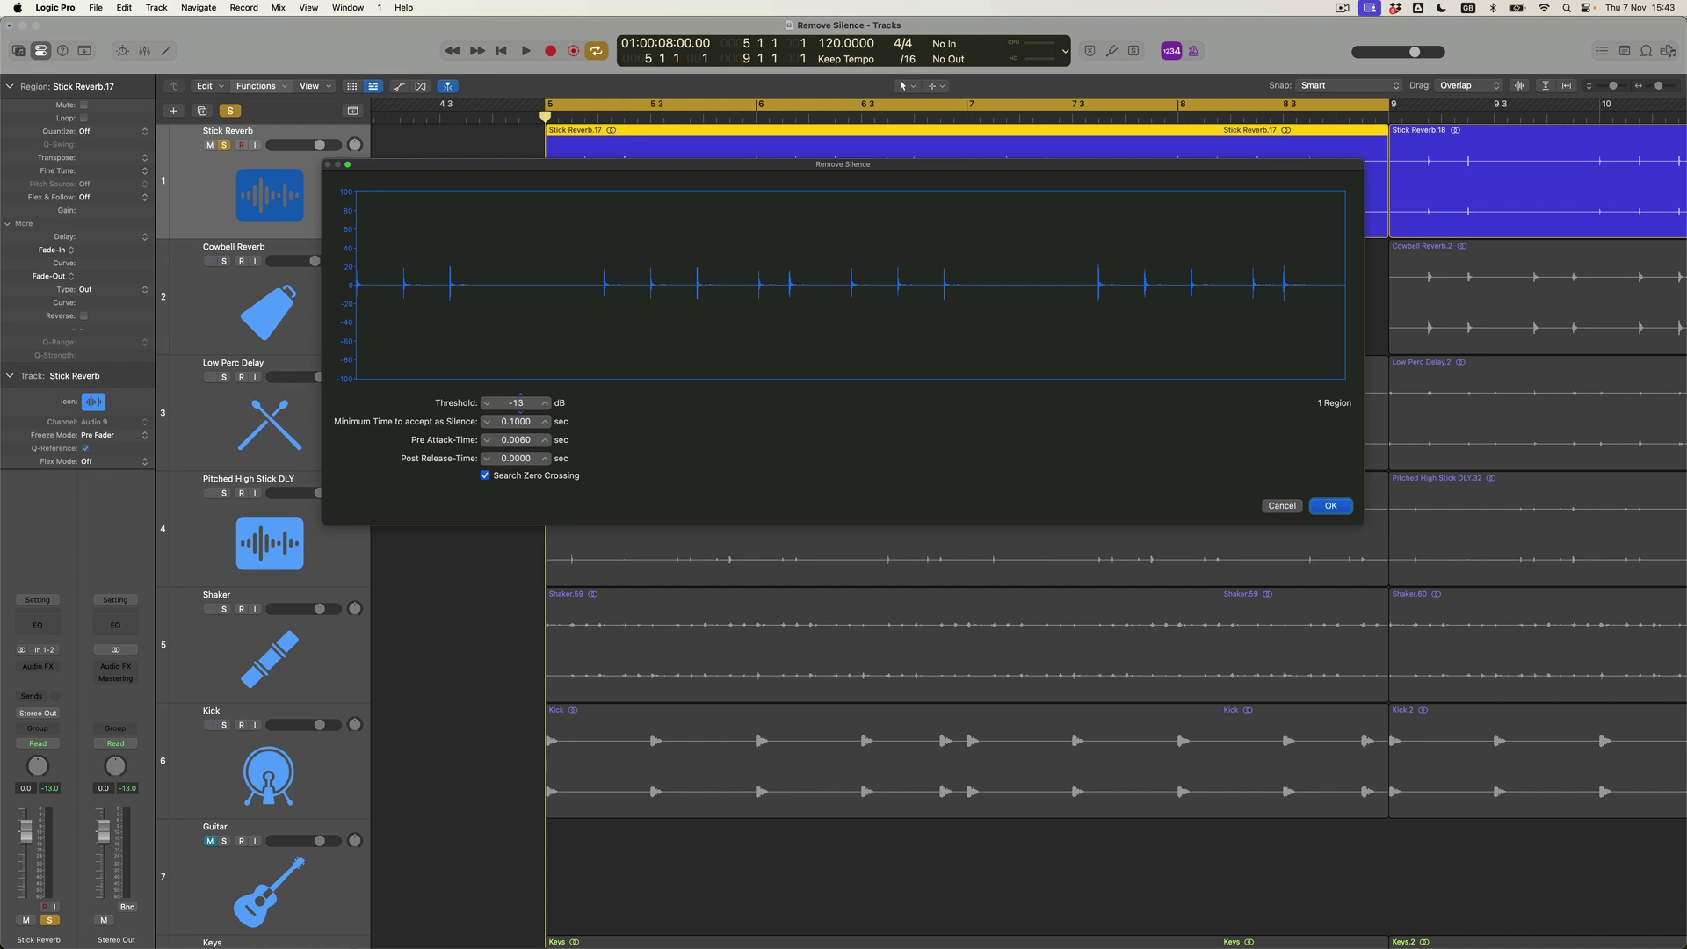
pyautogui.scroll(-2, 521, 403)
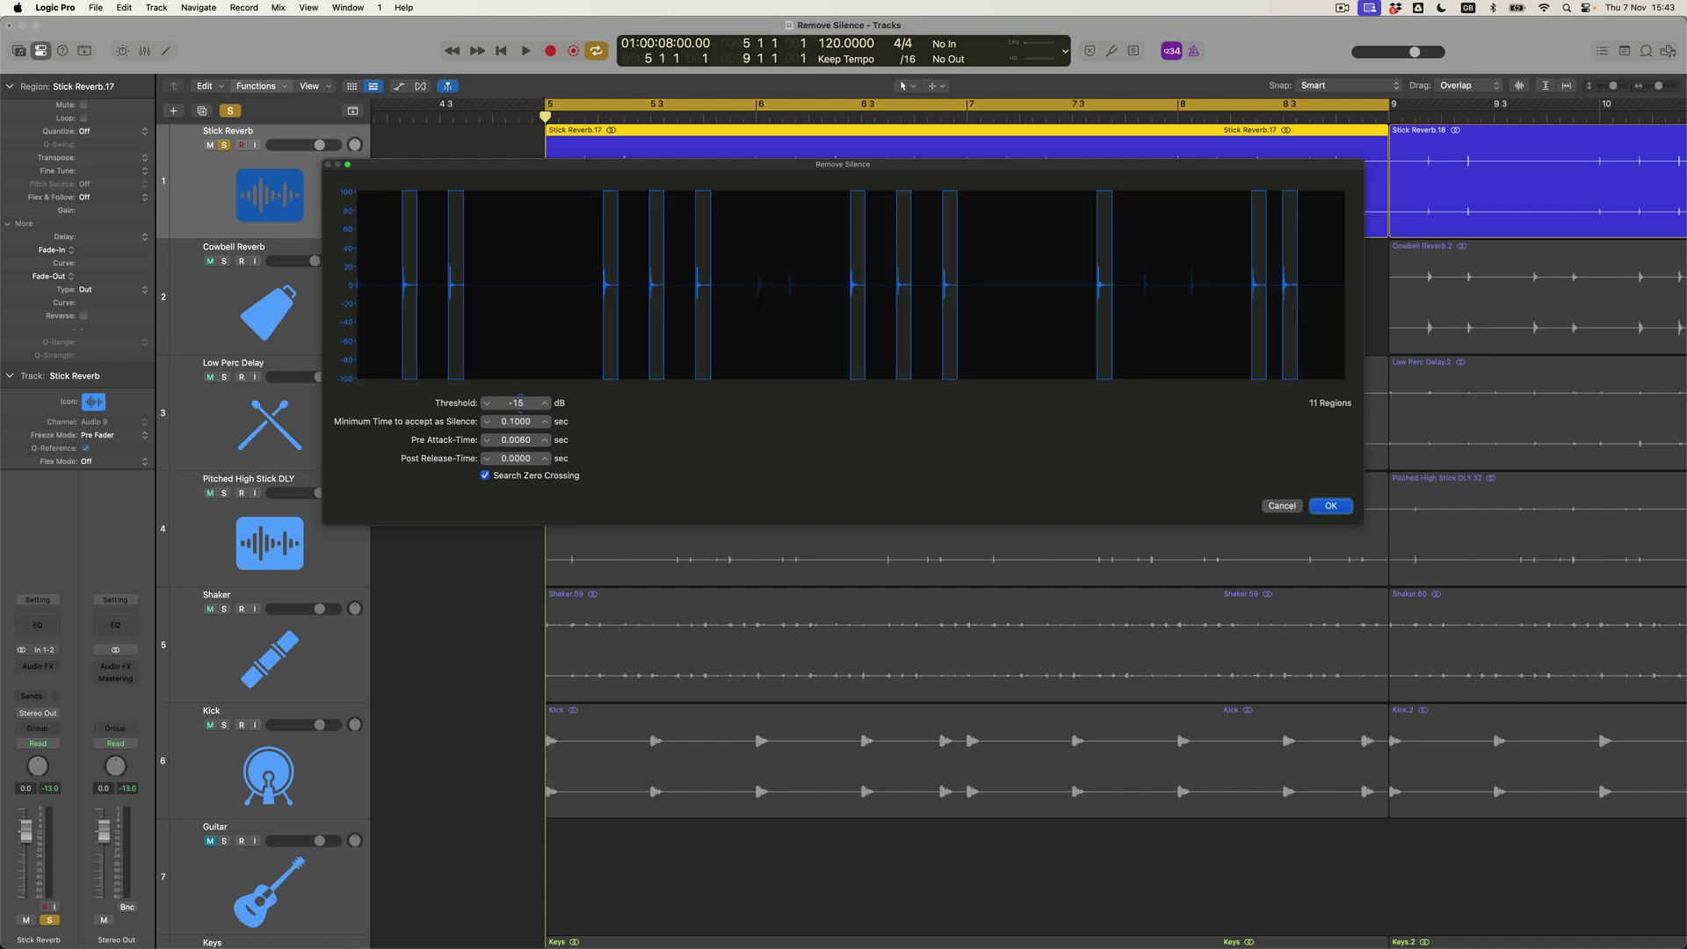
pyautogui.scroll(-2, 520, 403)
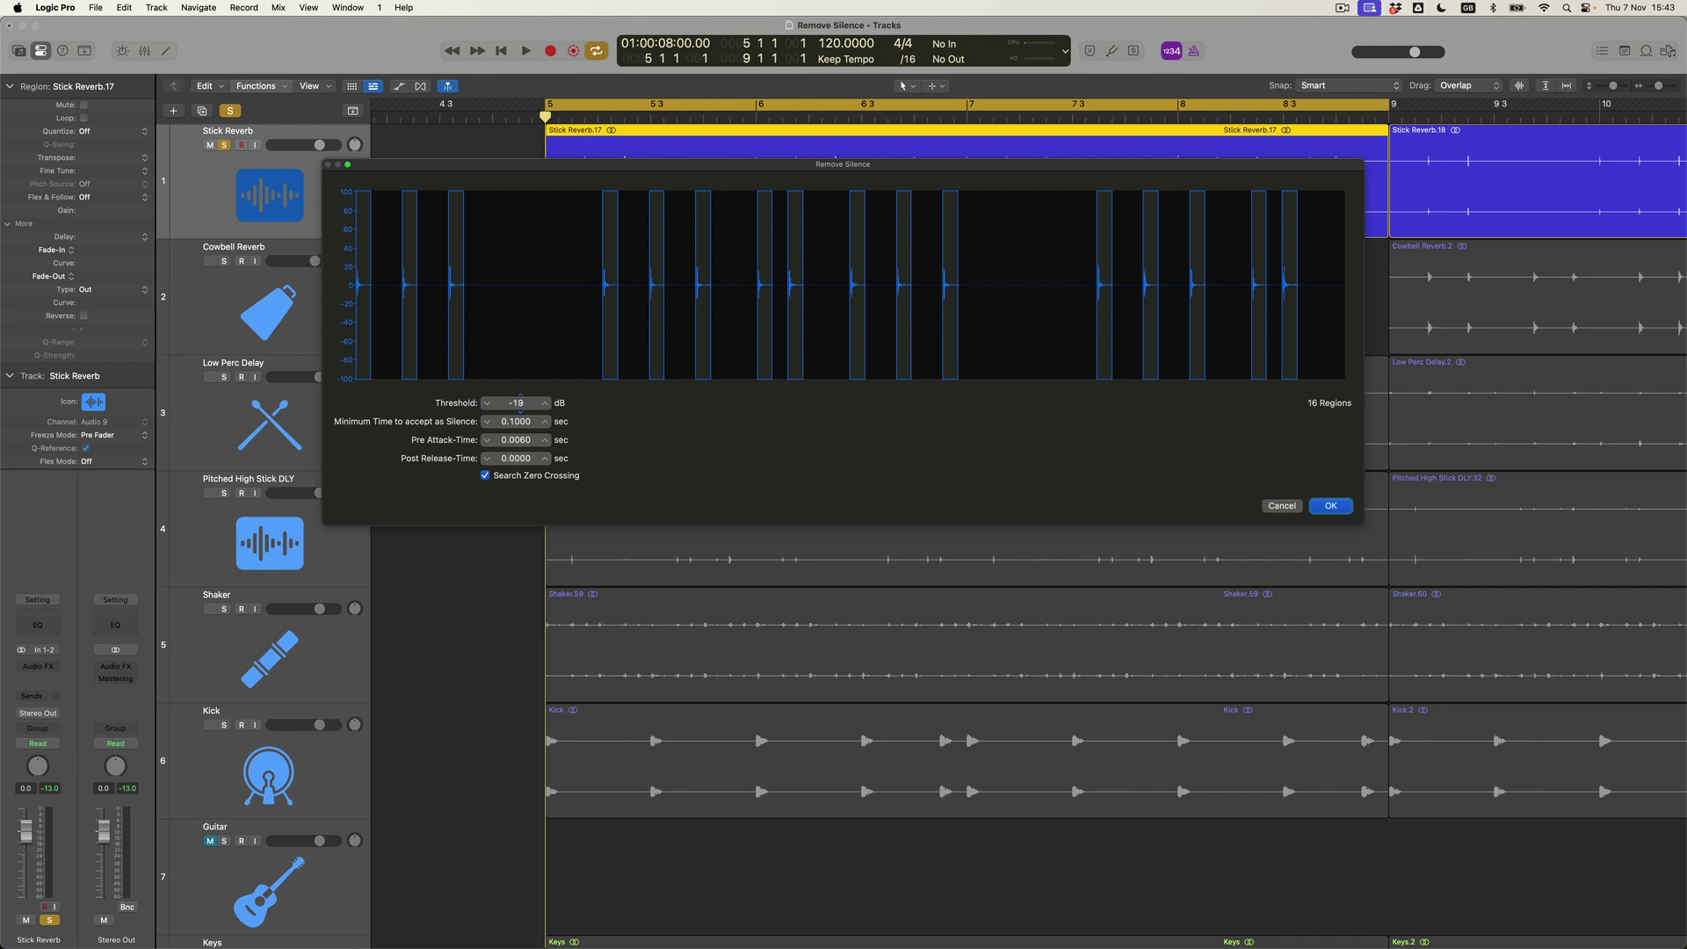
pyautogui.scroll(-2, 521, 402)
pyautogui.click(1342, 510)
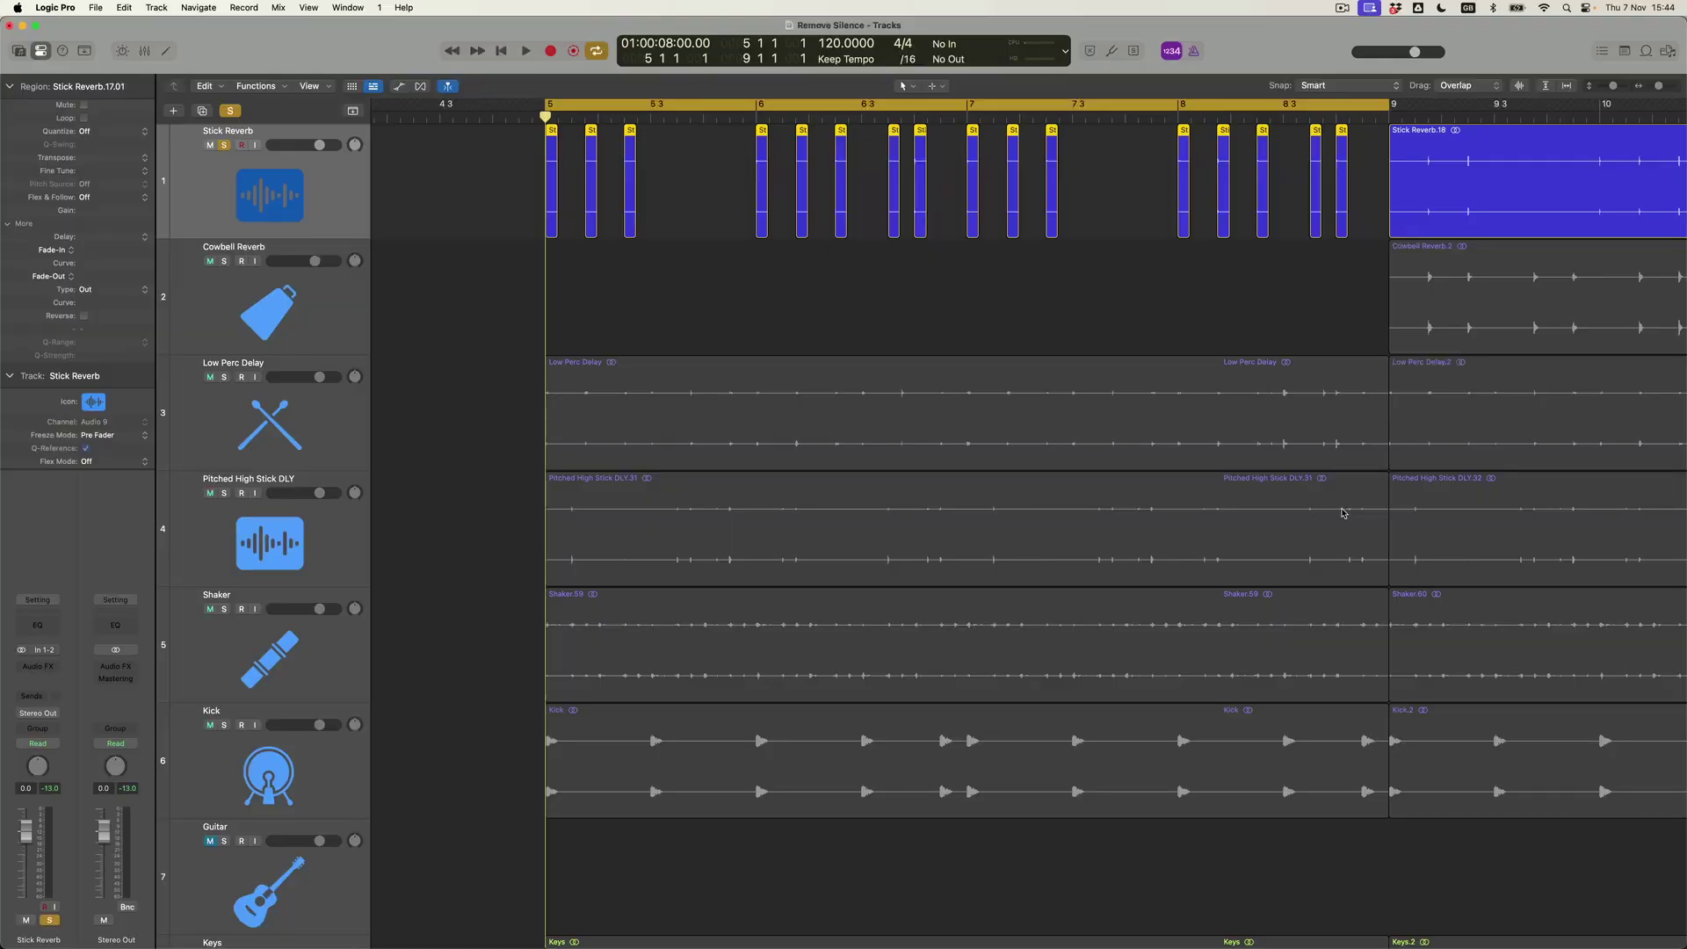
# - Play back the split Stick Reverb regions within the cycle range
pyautogui.press('space')
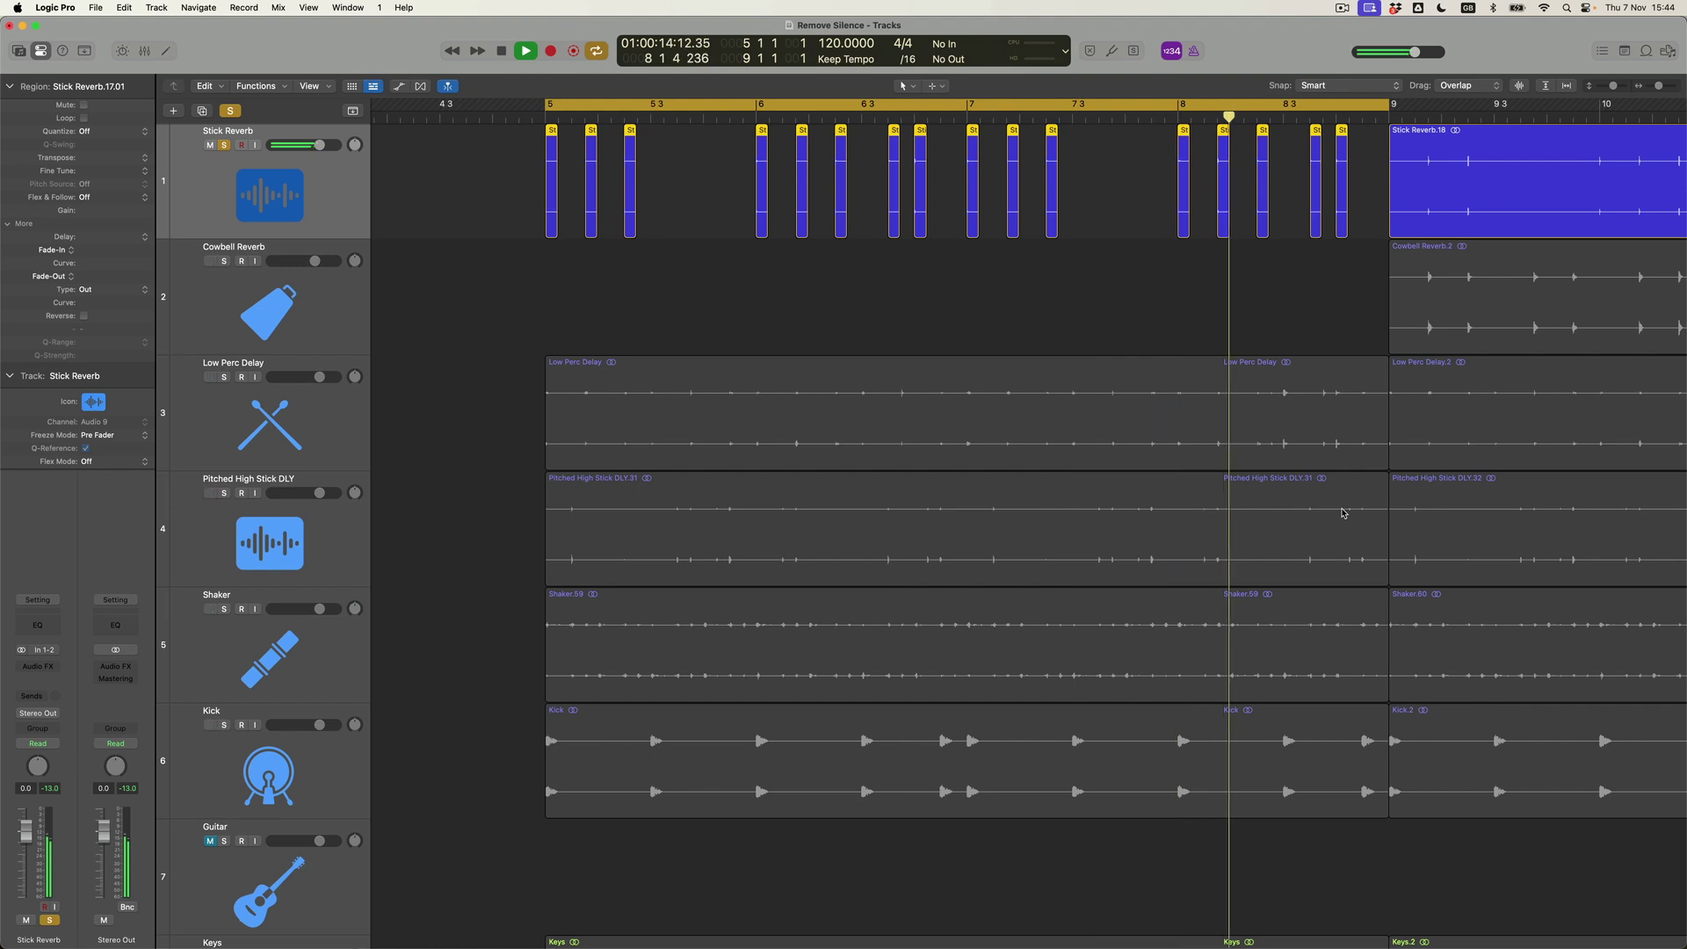
pyautogui.press('space')
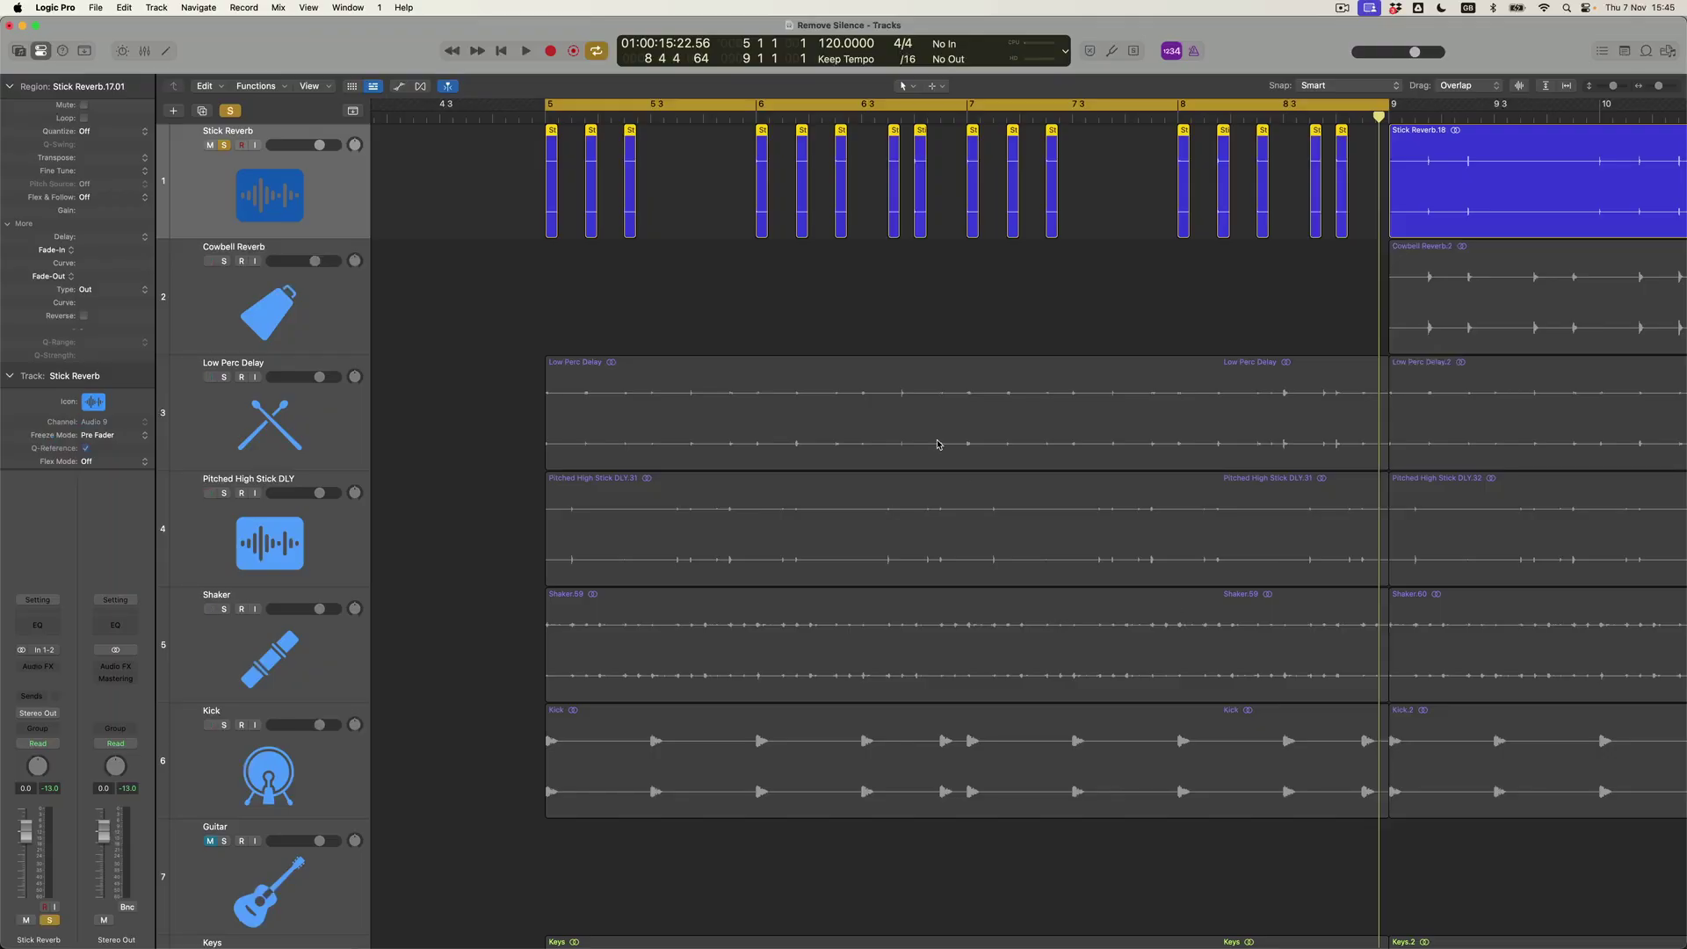
# - Switch the solo to the Low Perc Delay track, select the track and play it from the cycle start
pyautogui.click(938, 444)
pyautogui.click(231, 110)
pyautogui.click(225, 374)
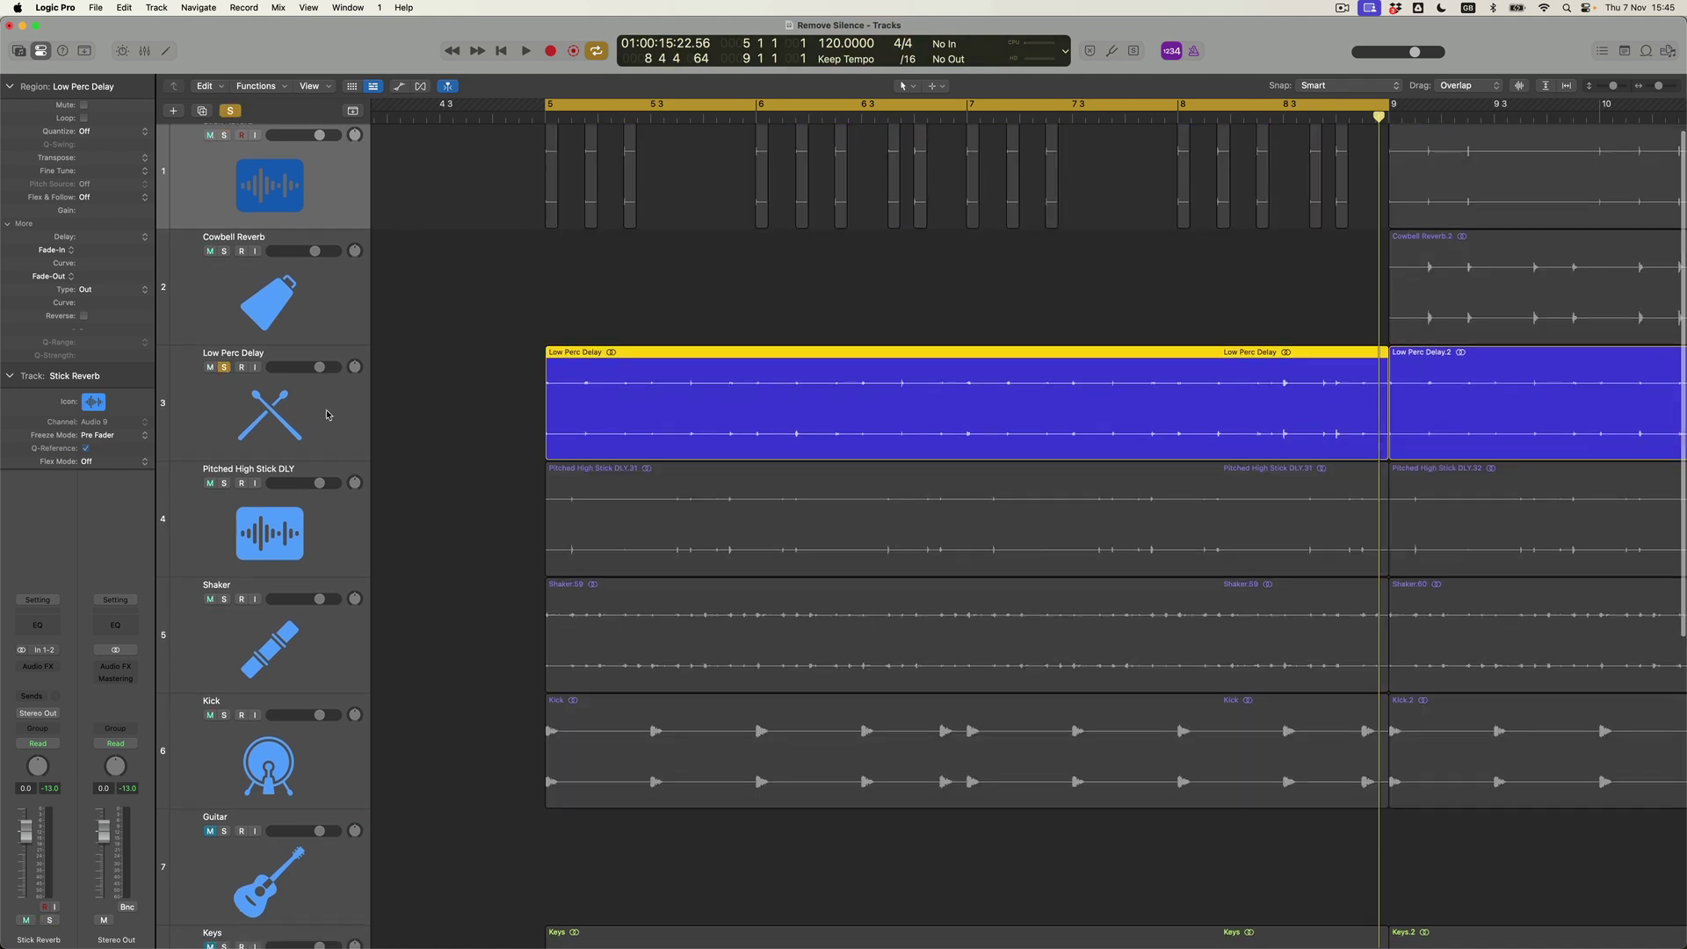
pyautogui.click(326, 399)
pyautogui.press('Return')
pyautogui.press('space')
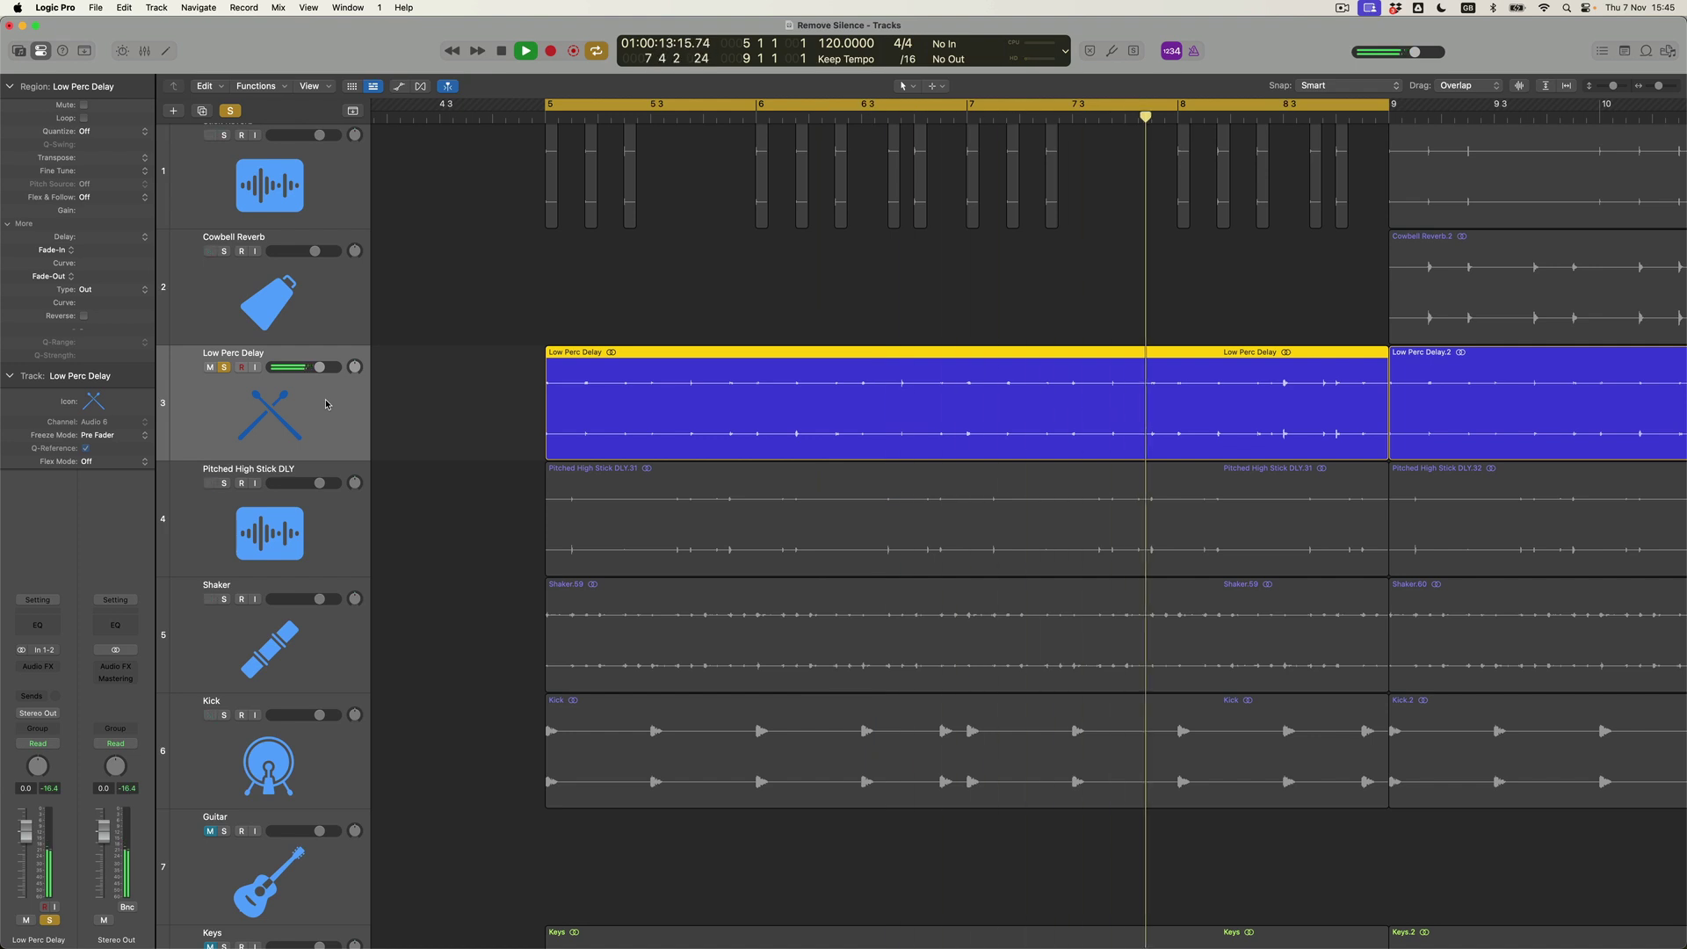
# - Remove silence from the first Low Perc Delay region, adjusting the threshold to keep only its louder hits
pyautogui.press('super+Down')
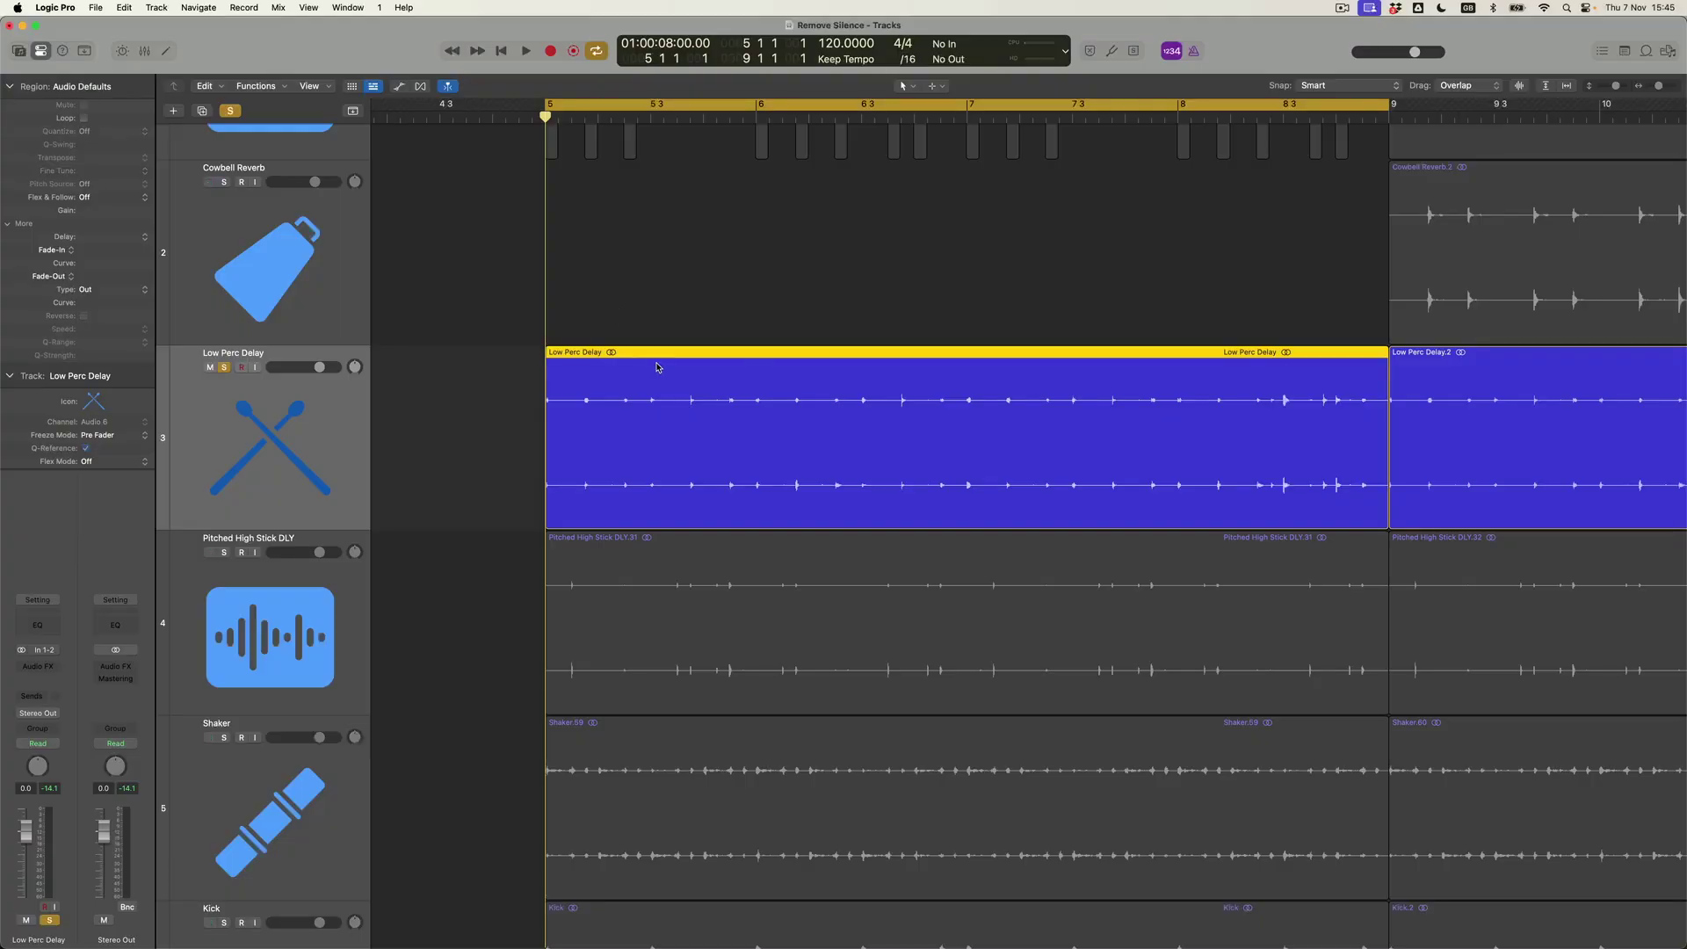
pyautogui.click(657, 368)
pyautogui.click(274, 88)
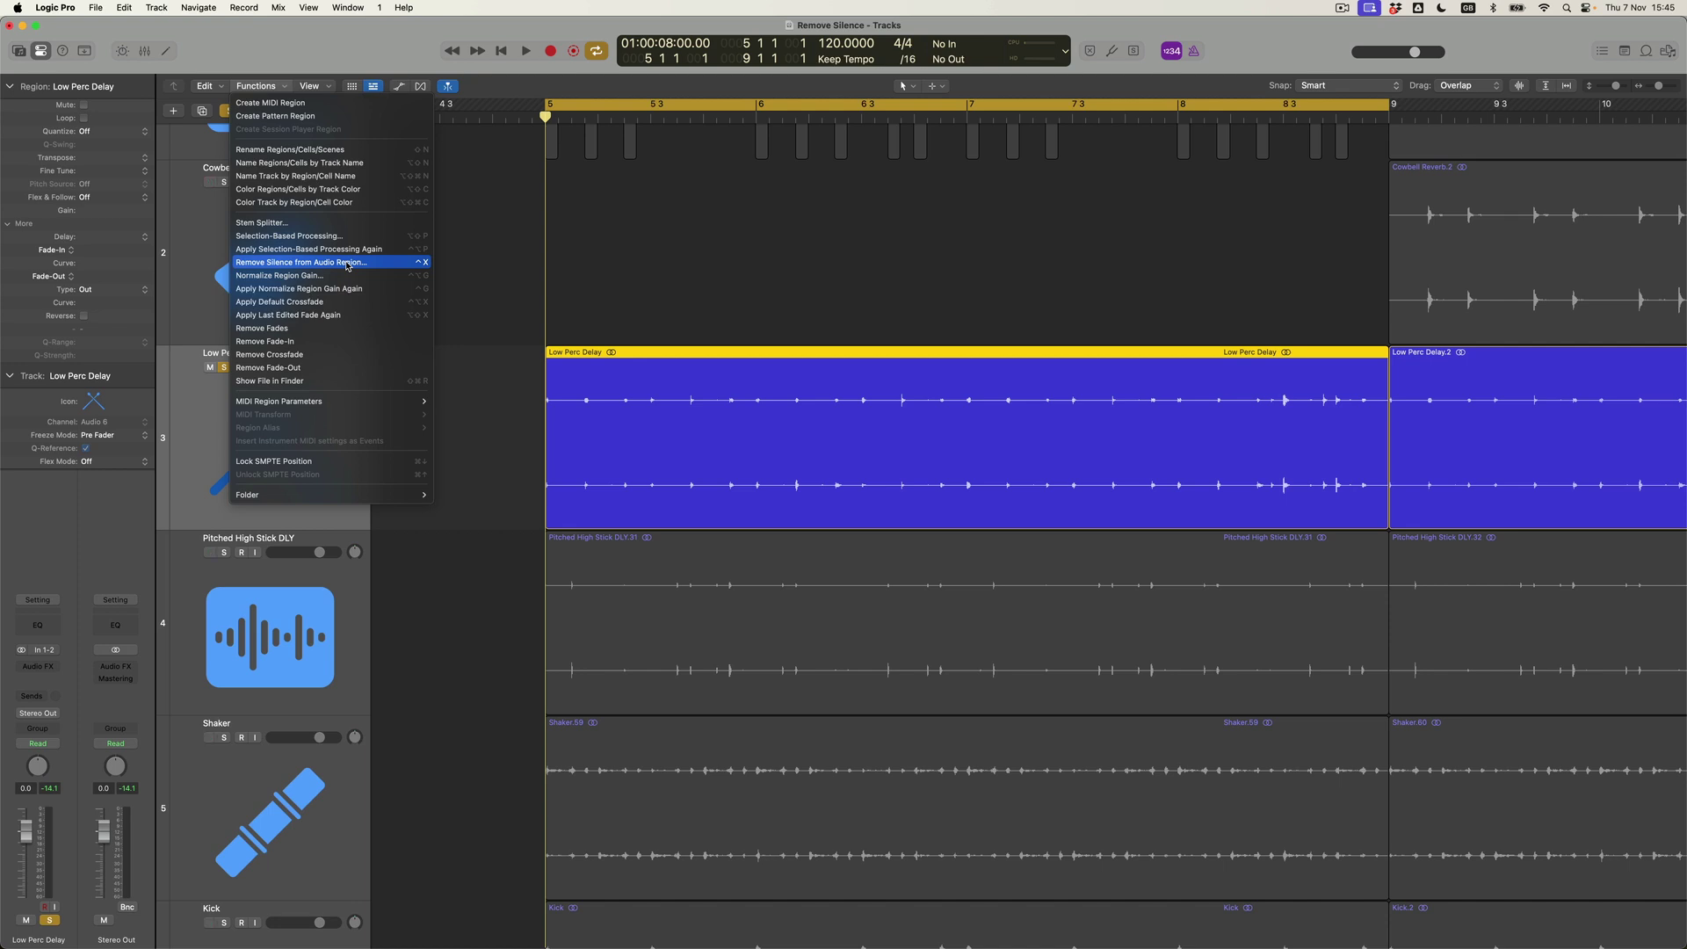
pyautogui.click(359, 264)
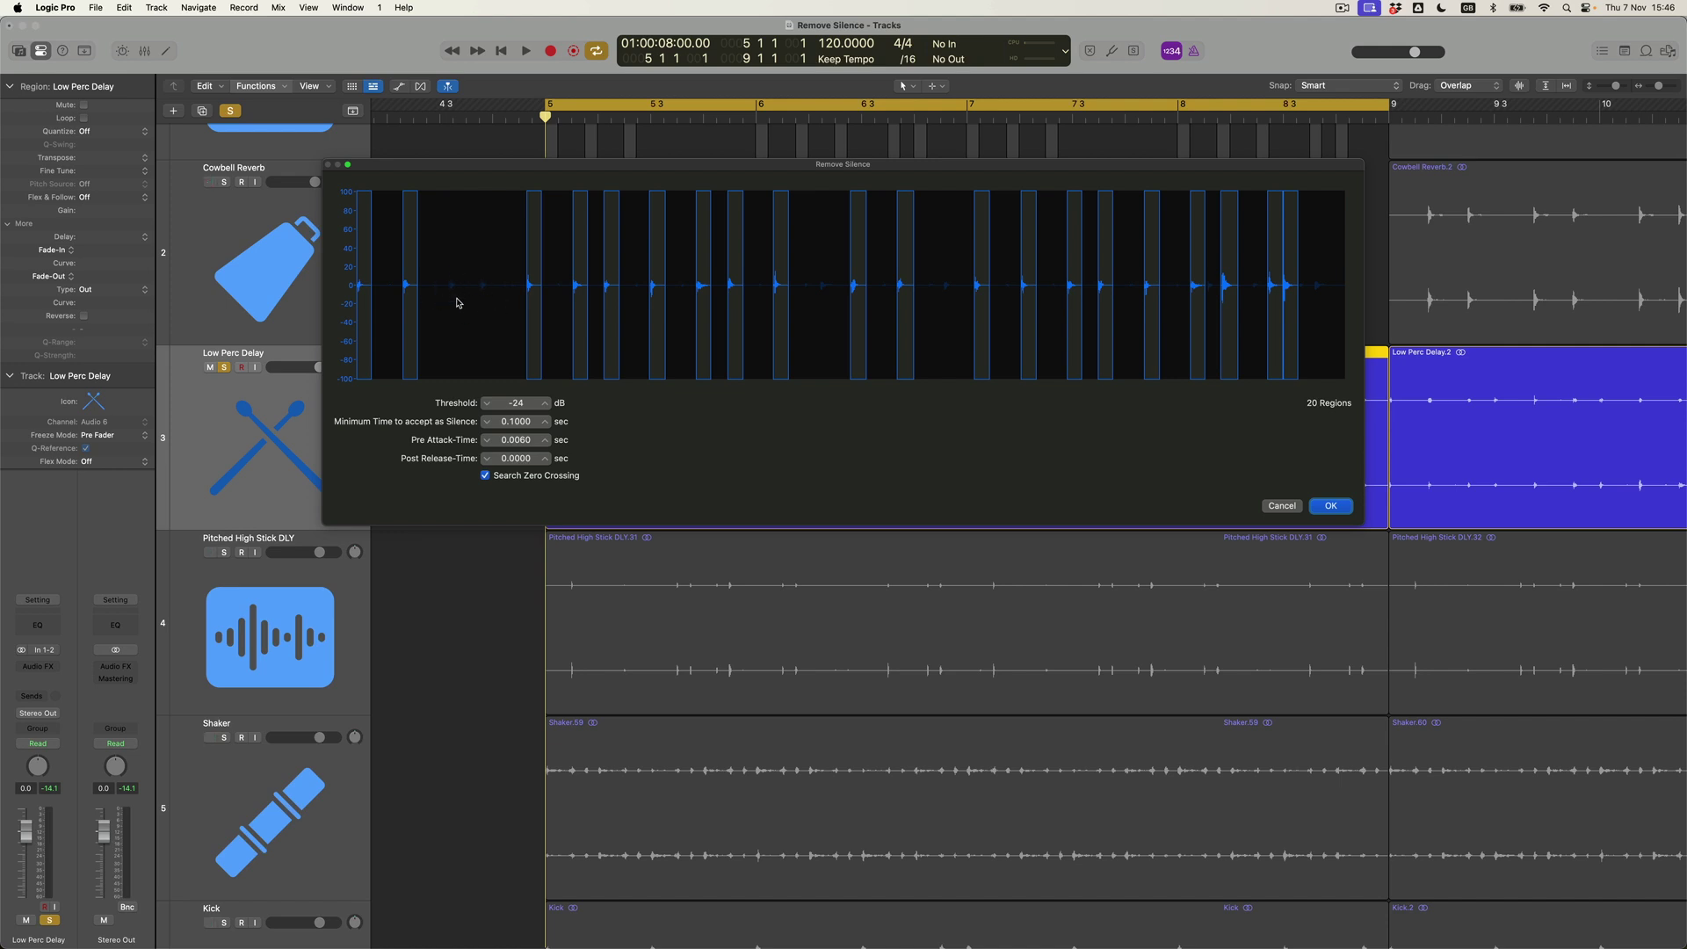
pyautogui.moveTo(520, 402)
pyautogui.mouseDown()
pyautogui.moveTo(521, 387)
pyautogui.moveTo(520, 404)
pyautogui.mouseUp()
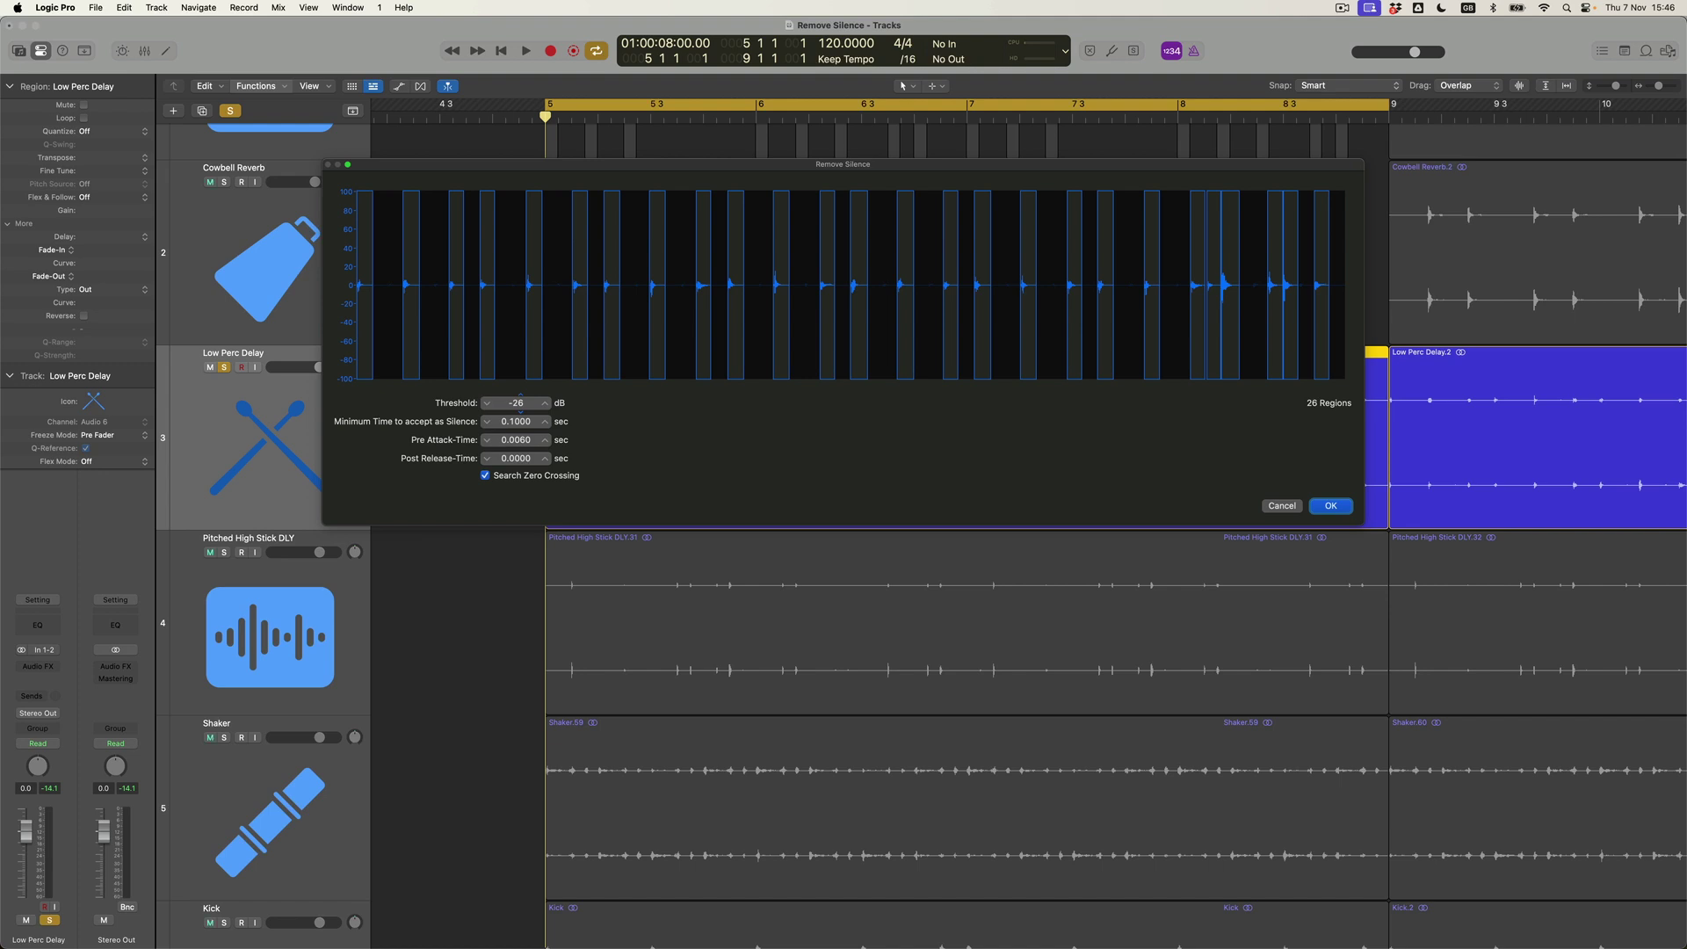
pyautogui.moveTo(520, 402); pyautogui.dragTo(521, 402)
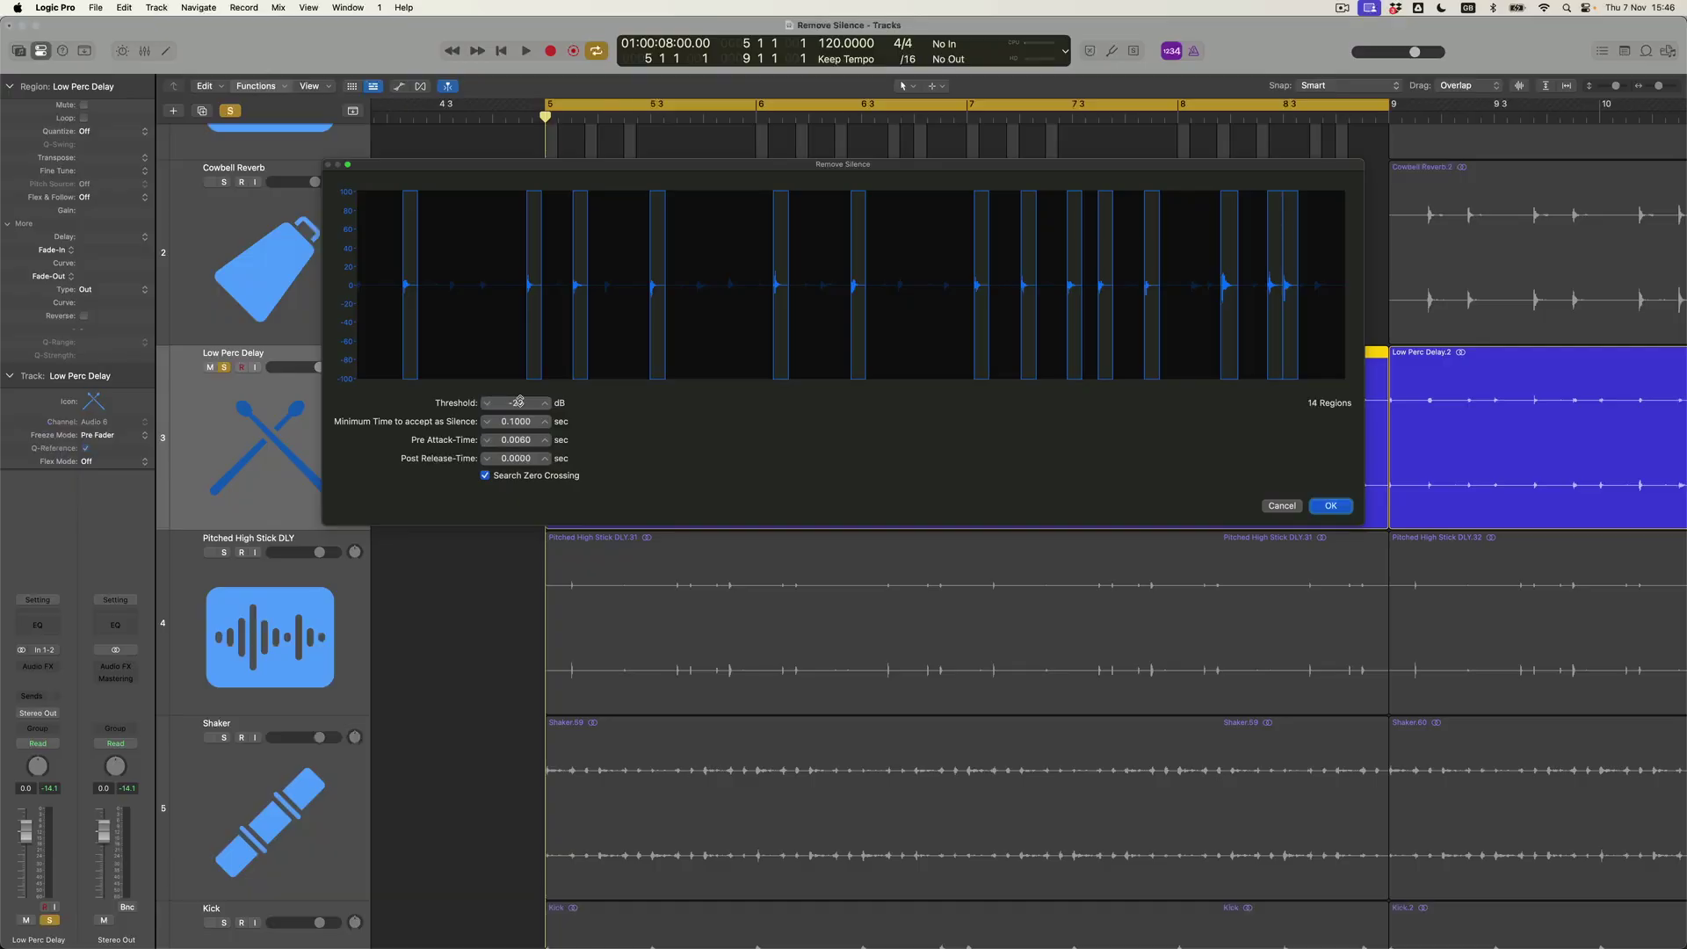
pyautogui.press('Return')
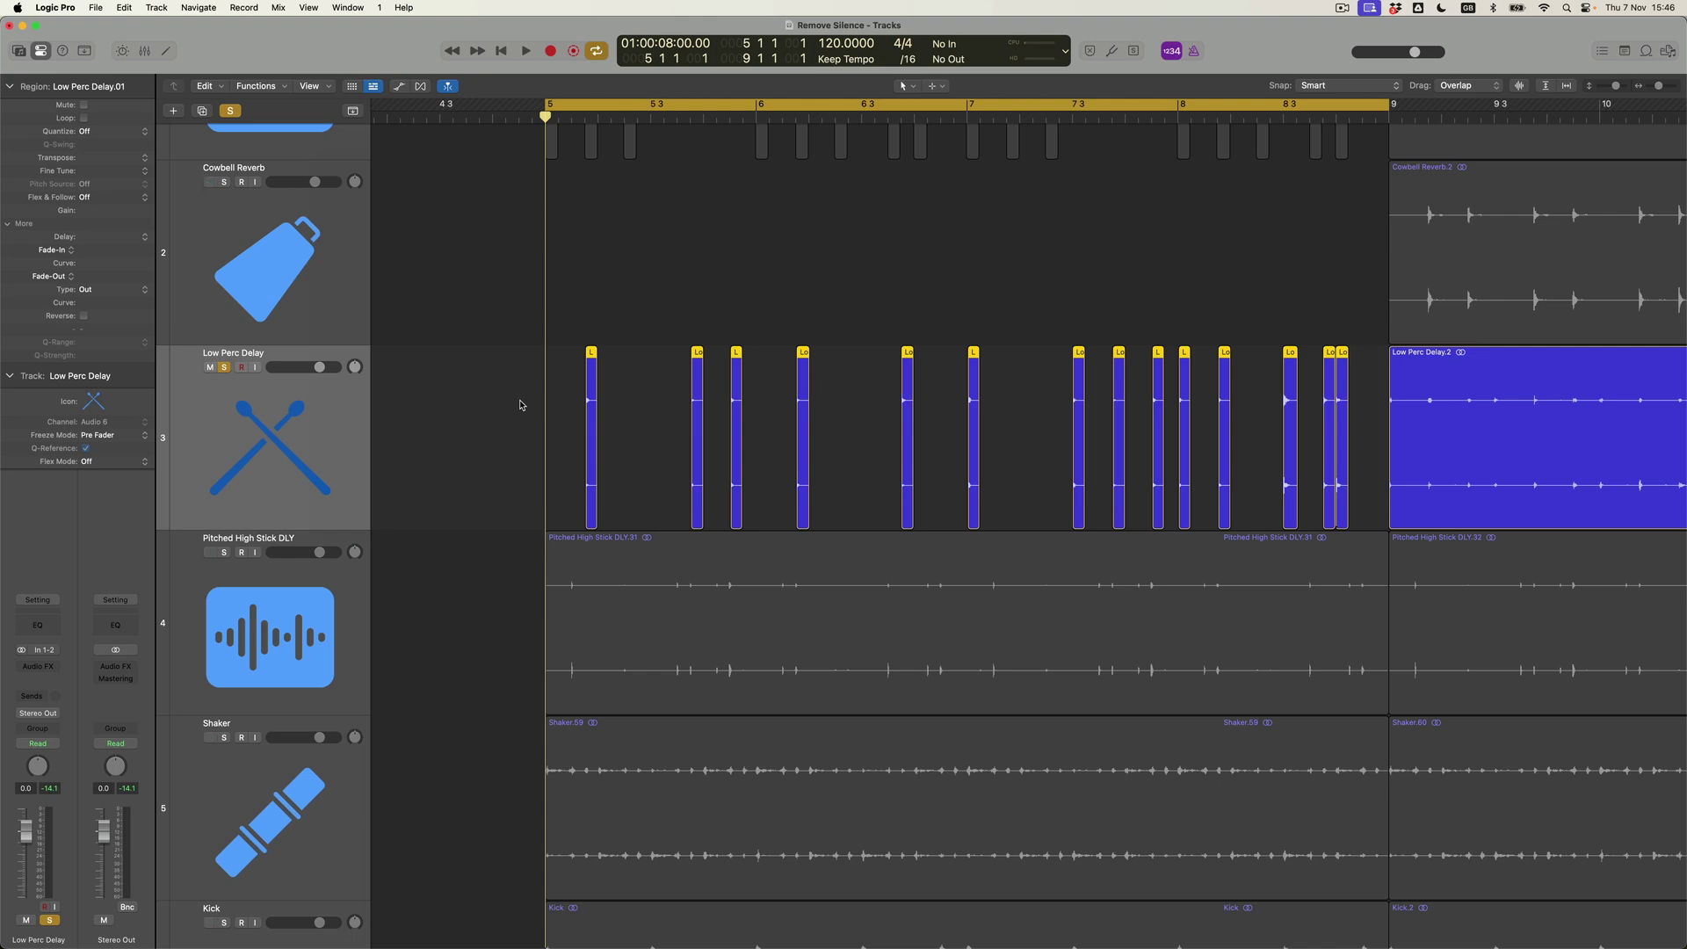
# - Solo Stick Reverb together with Low Perc Delay, select the cut regions on both tracks and play them together
pyautogui.scroll(-3, 561, 369)
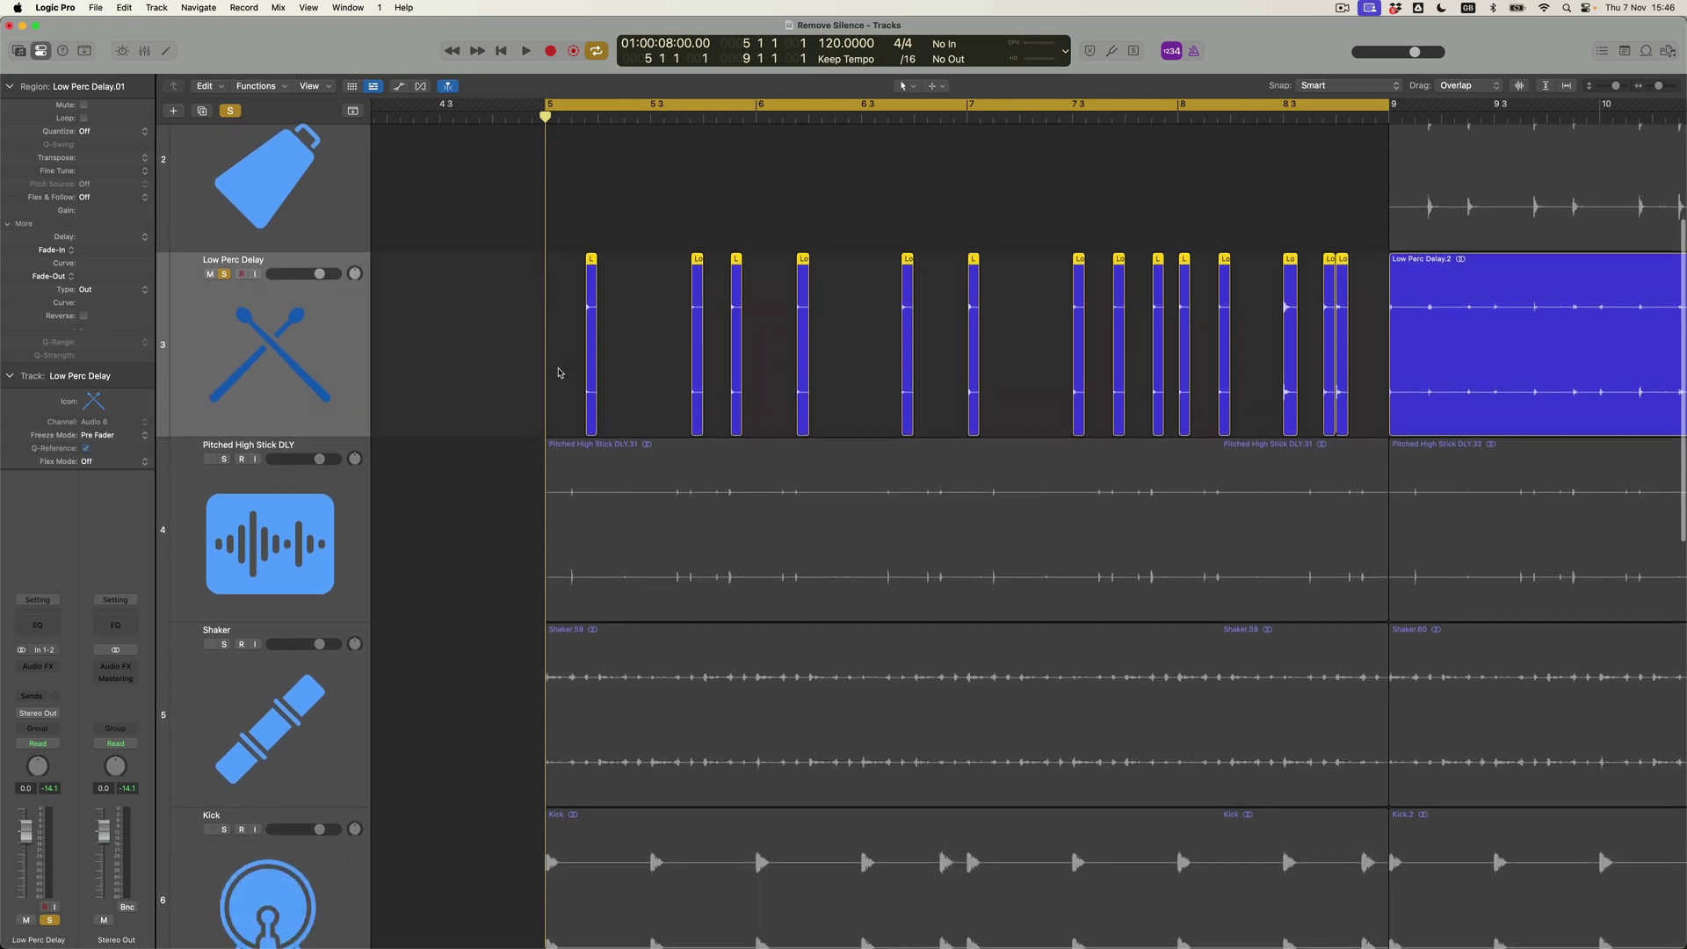
pyautogui.scroll(5, 563, 373)
pyautogui.moveTo(497, 229); pyautogui.dragTo(1339, 305)
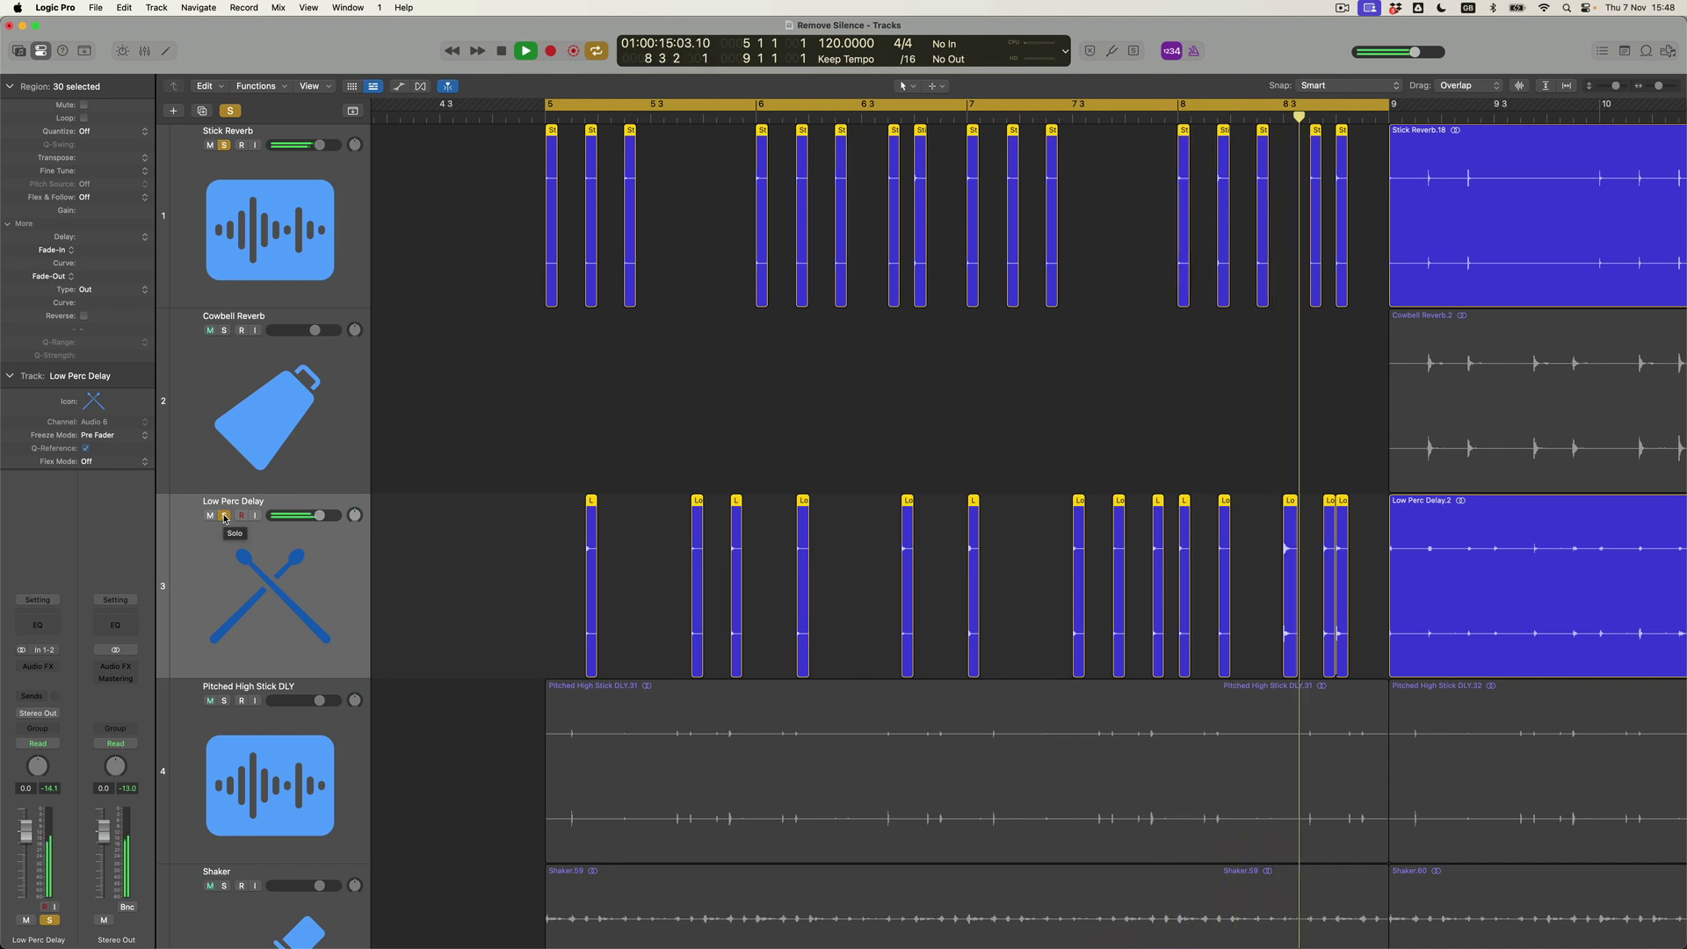
pyautogui.press('space')
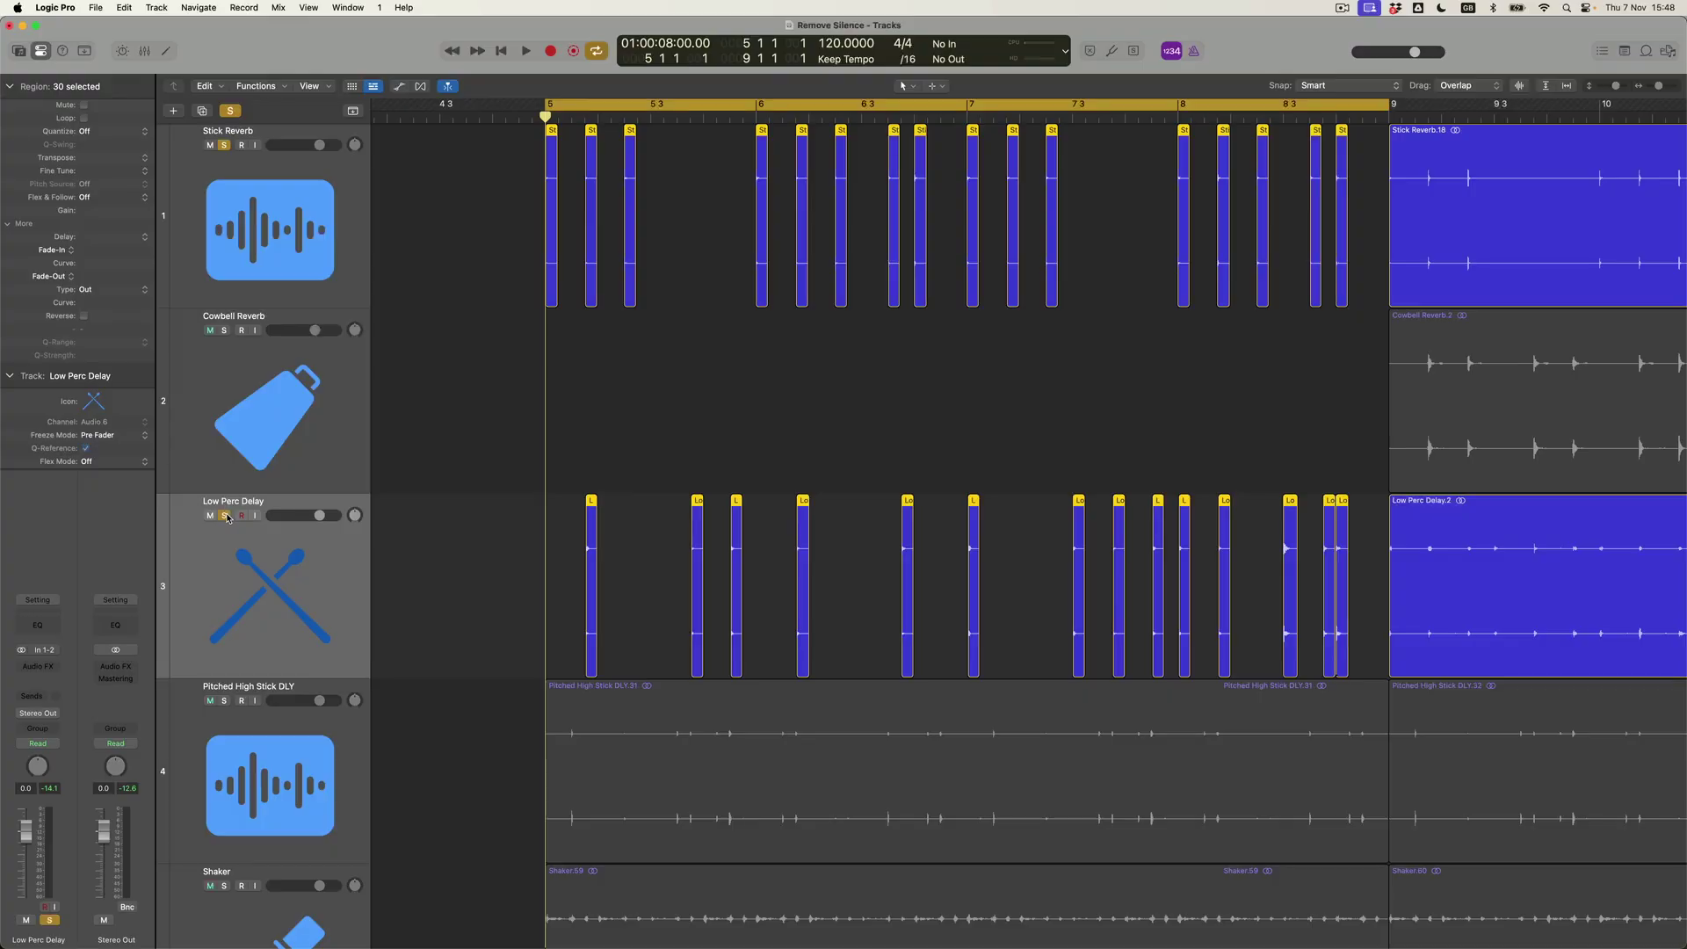
# - Solo only the Pitched High Stick DLY track, select its first region and play it back
pyautogui.click(225, 702)
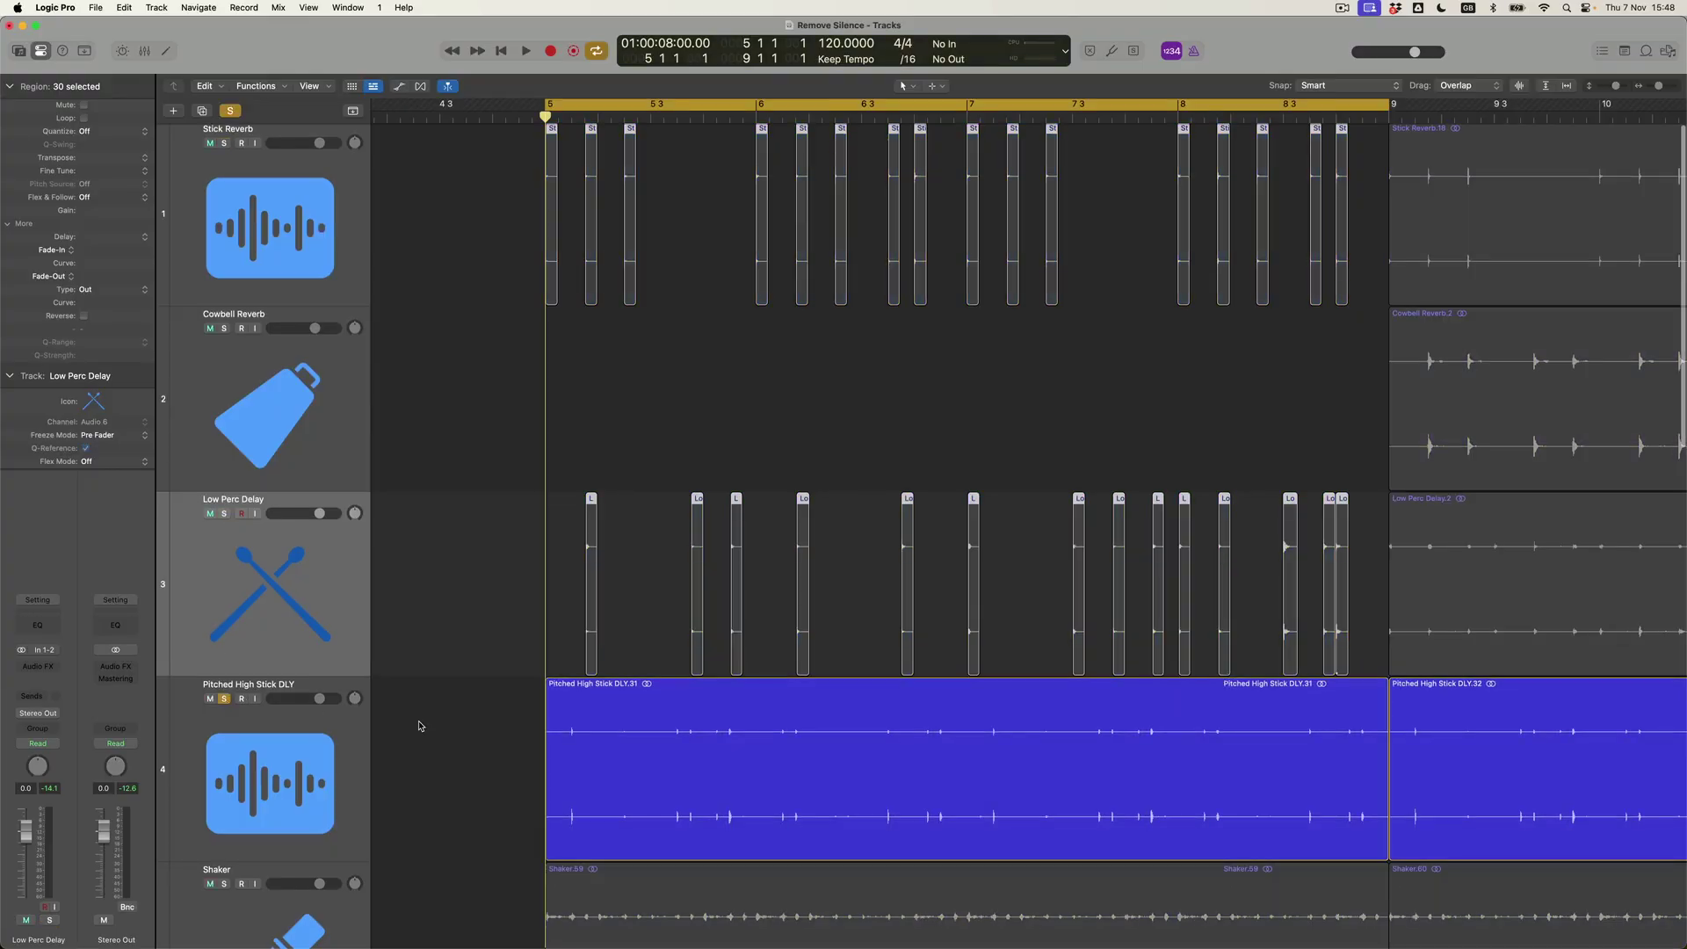
pyautogui.click(647, 738)
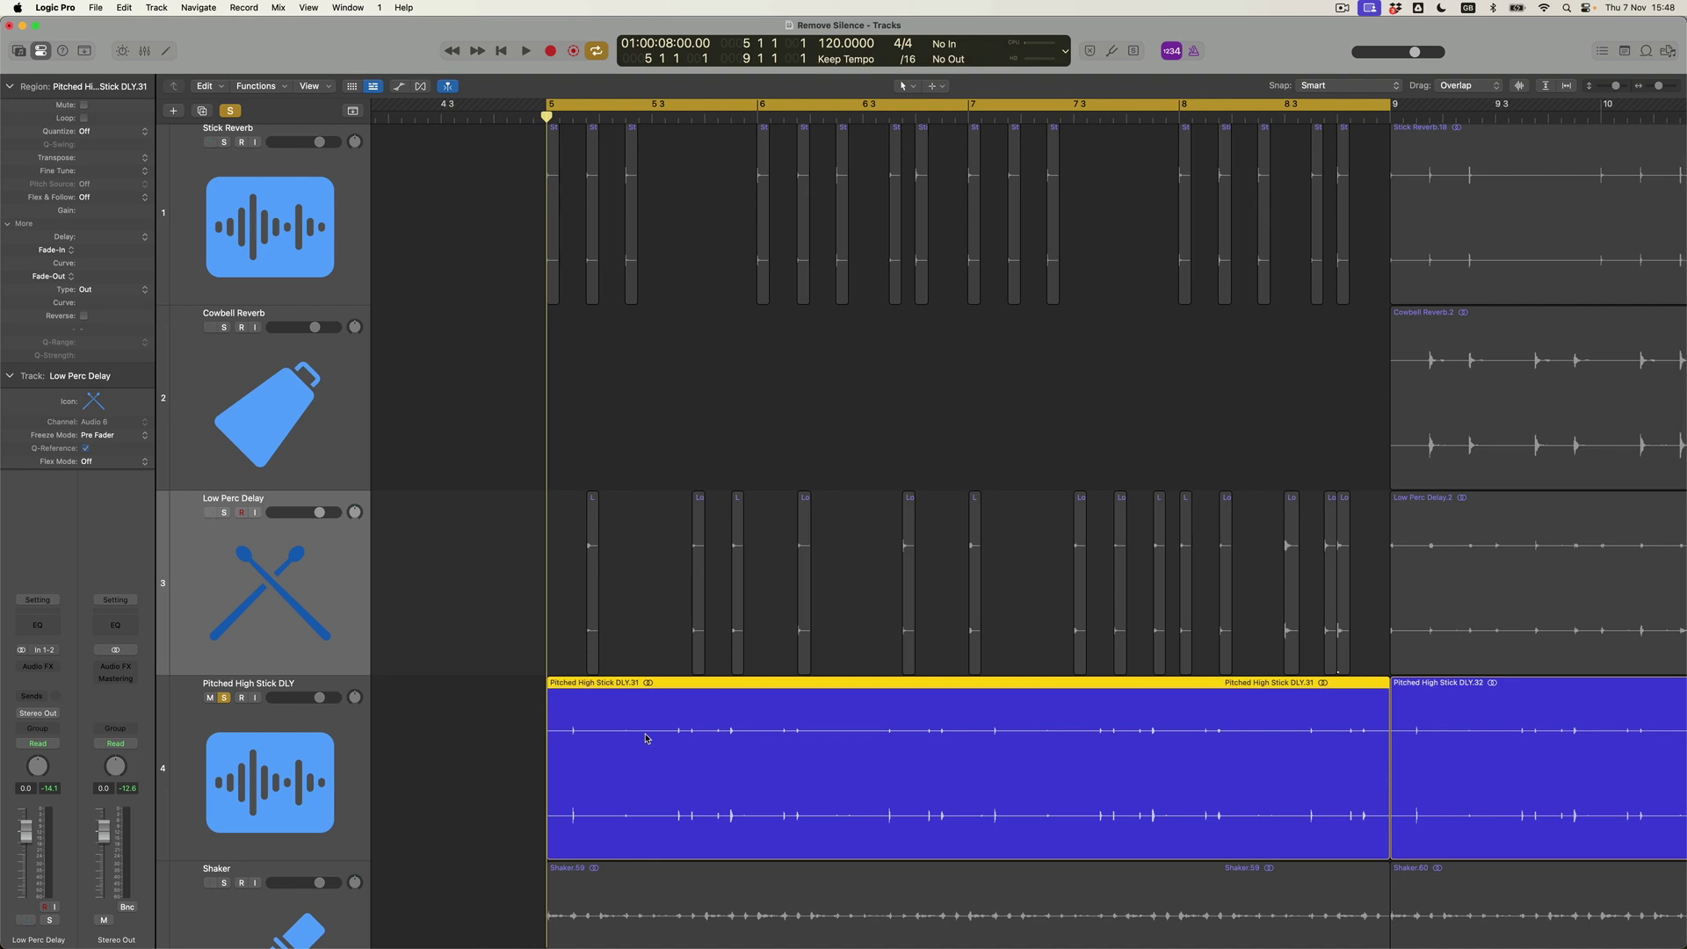
pyautogui.press('space')
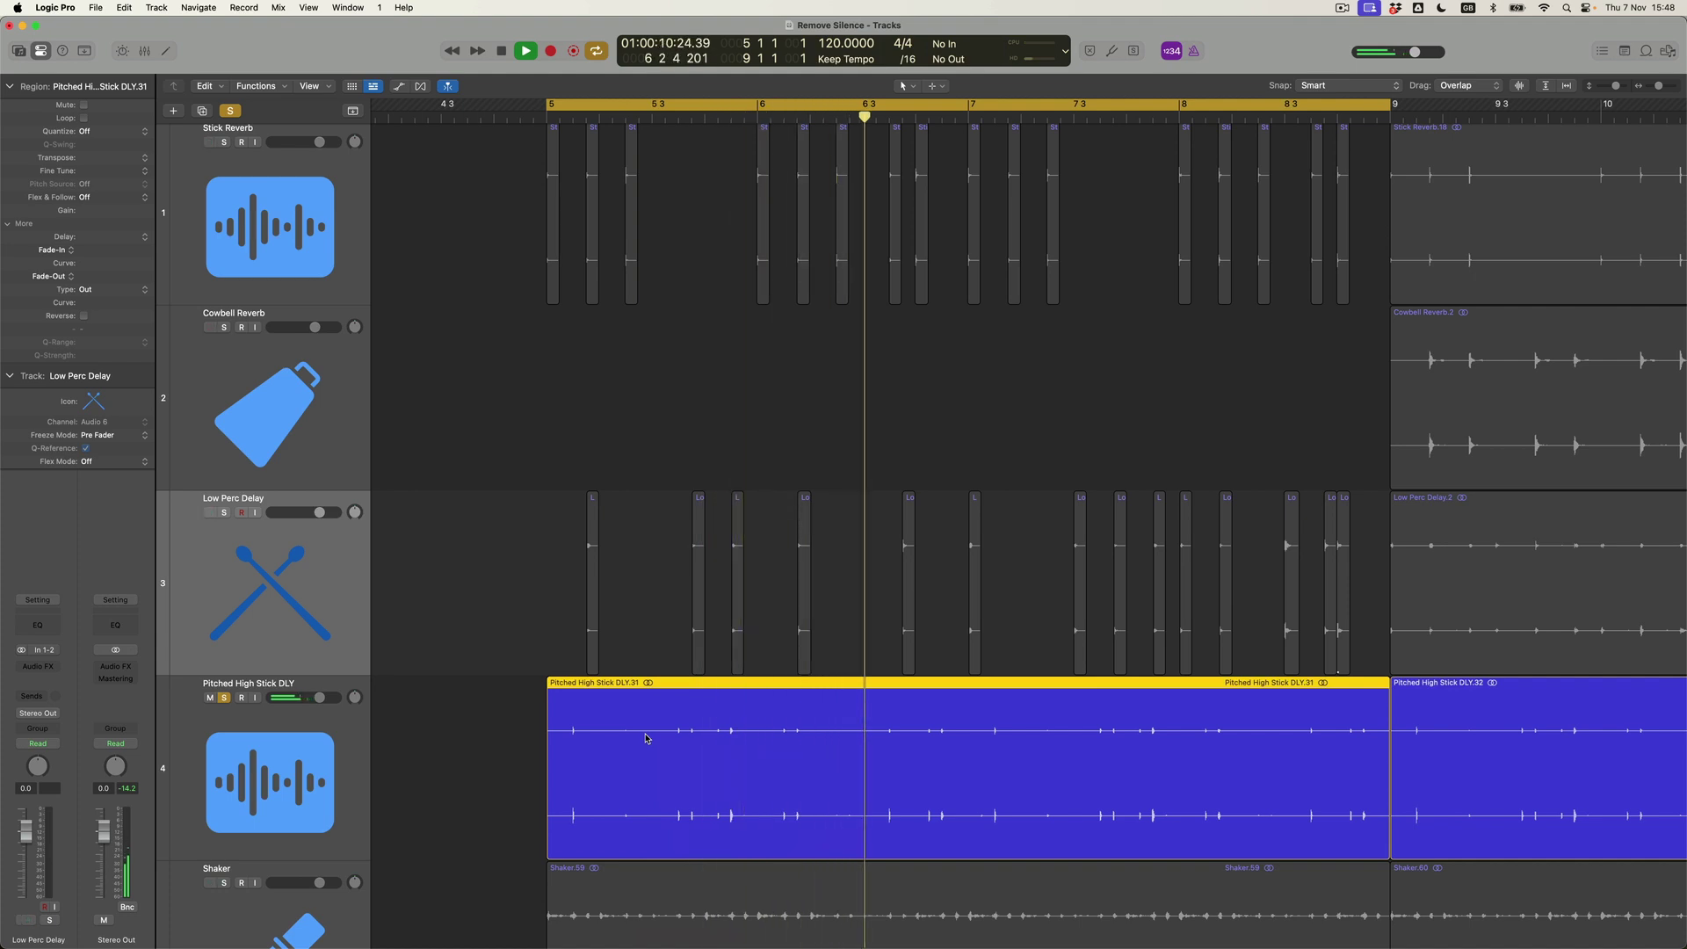
pyautogui.press('space')
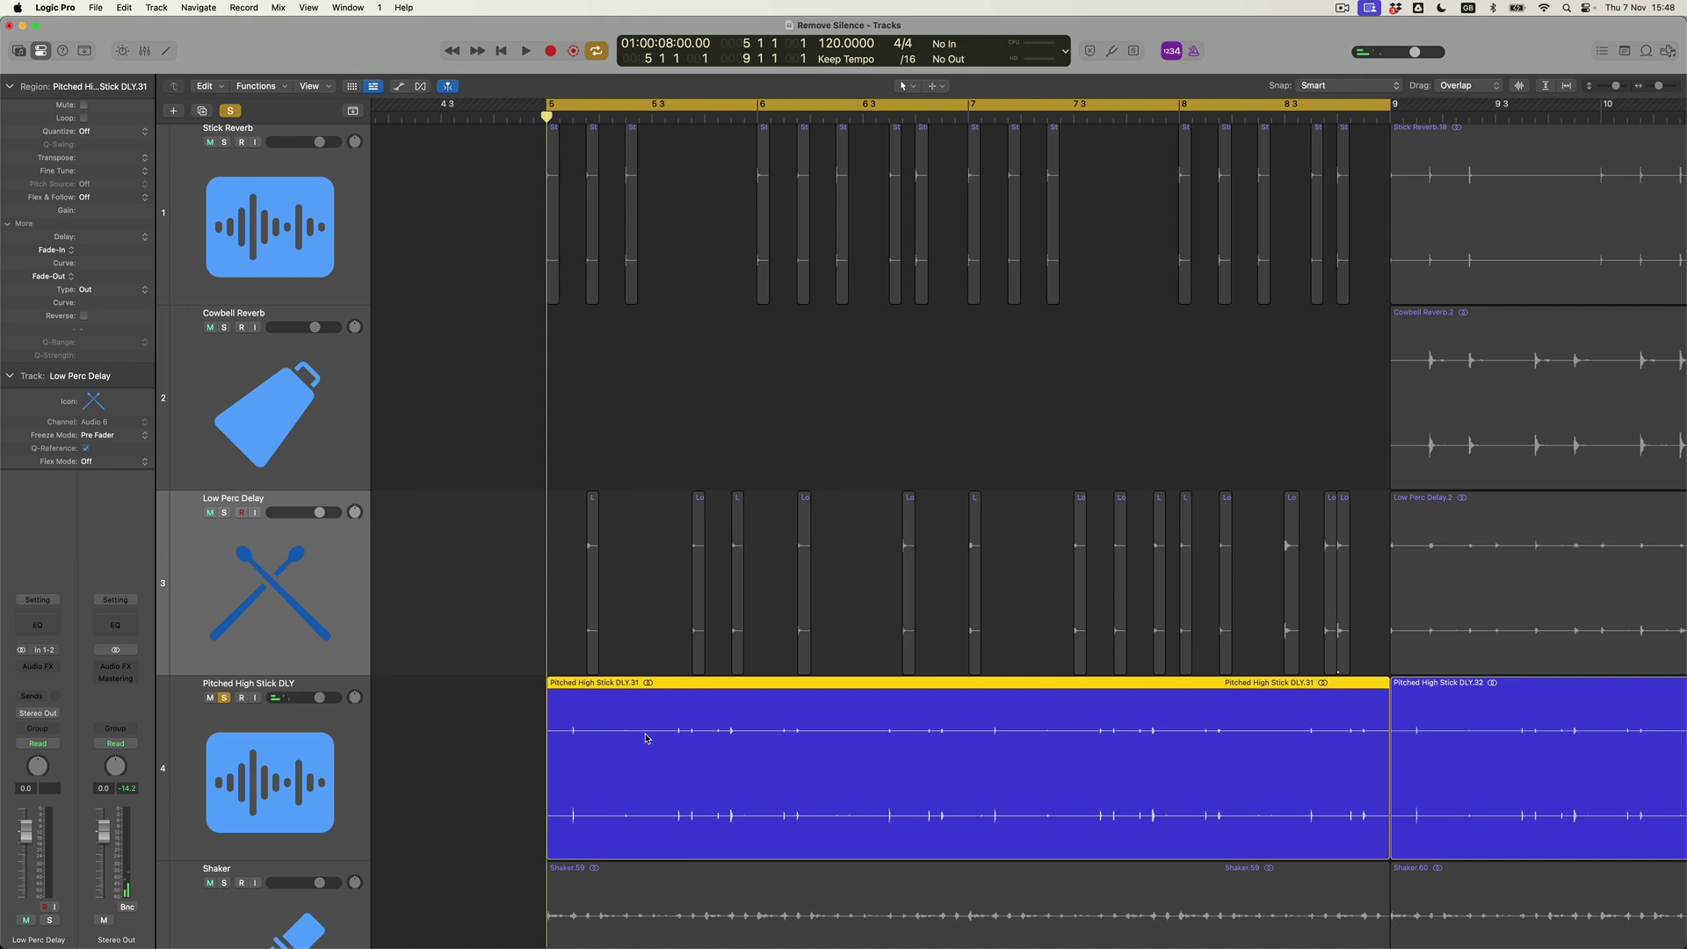
# - Open Remove Silence for the first Pitched High Stick DLY region and set the threshold to -19 dB
pyautogui.hotkey('ctrl', 'x')
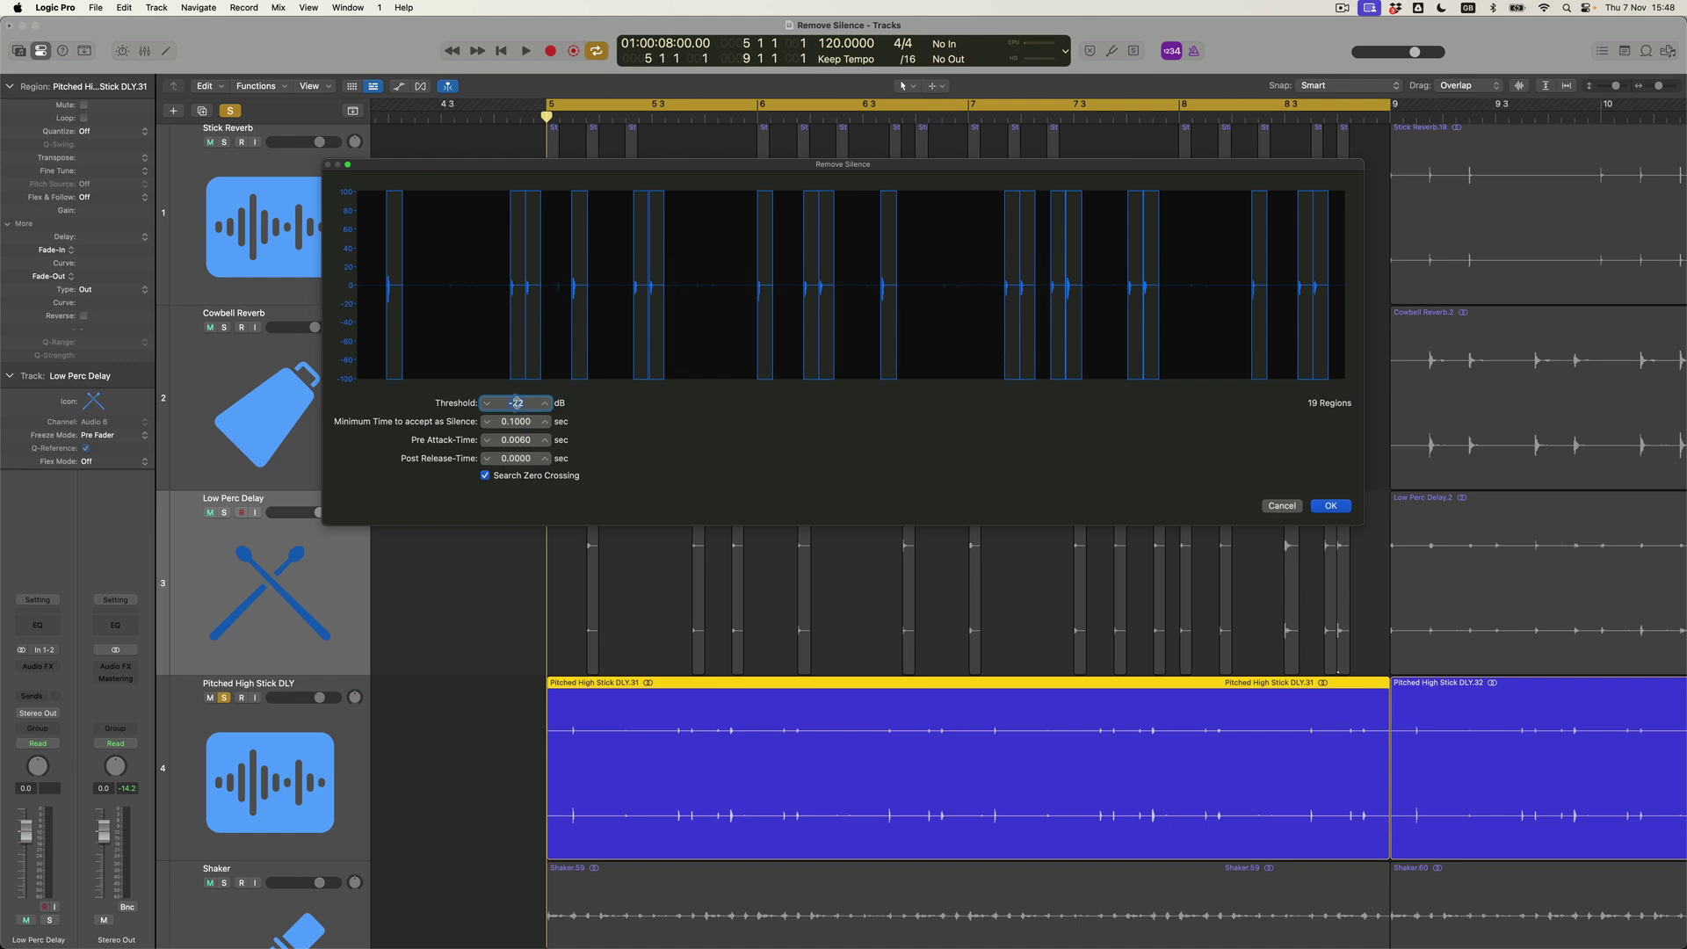
pyautogui.press('BackSpace')
pyautogui.write('0')
pyautogui.press('BackSpace')
pyautogui.write('2')
pyautogui.press('BackSpace')
pyautogui.press('BackSpace')
pyautogui.write('19')
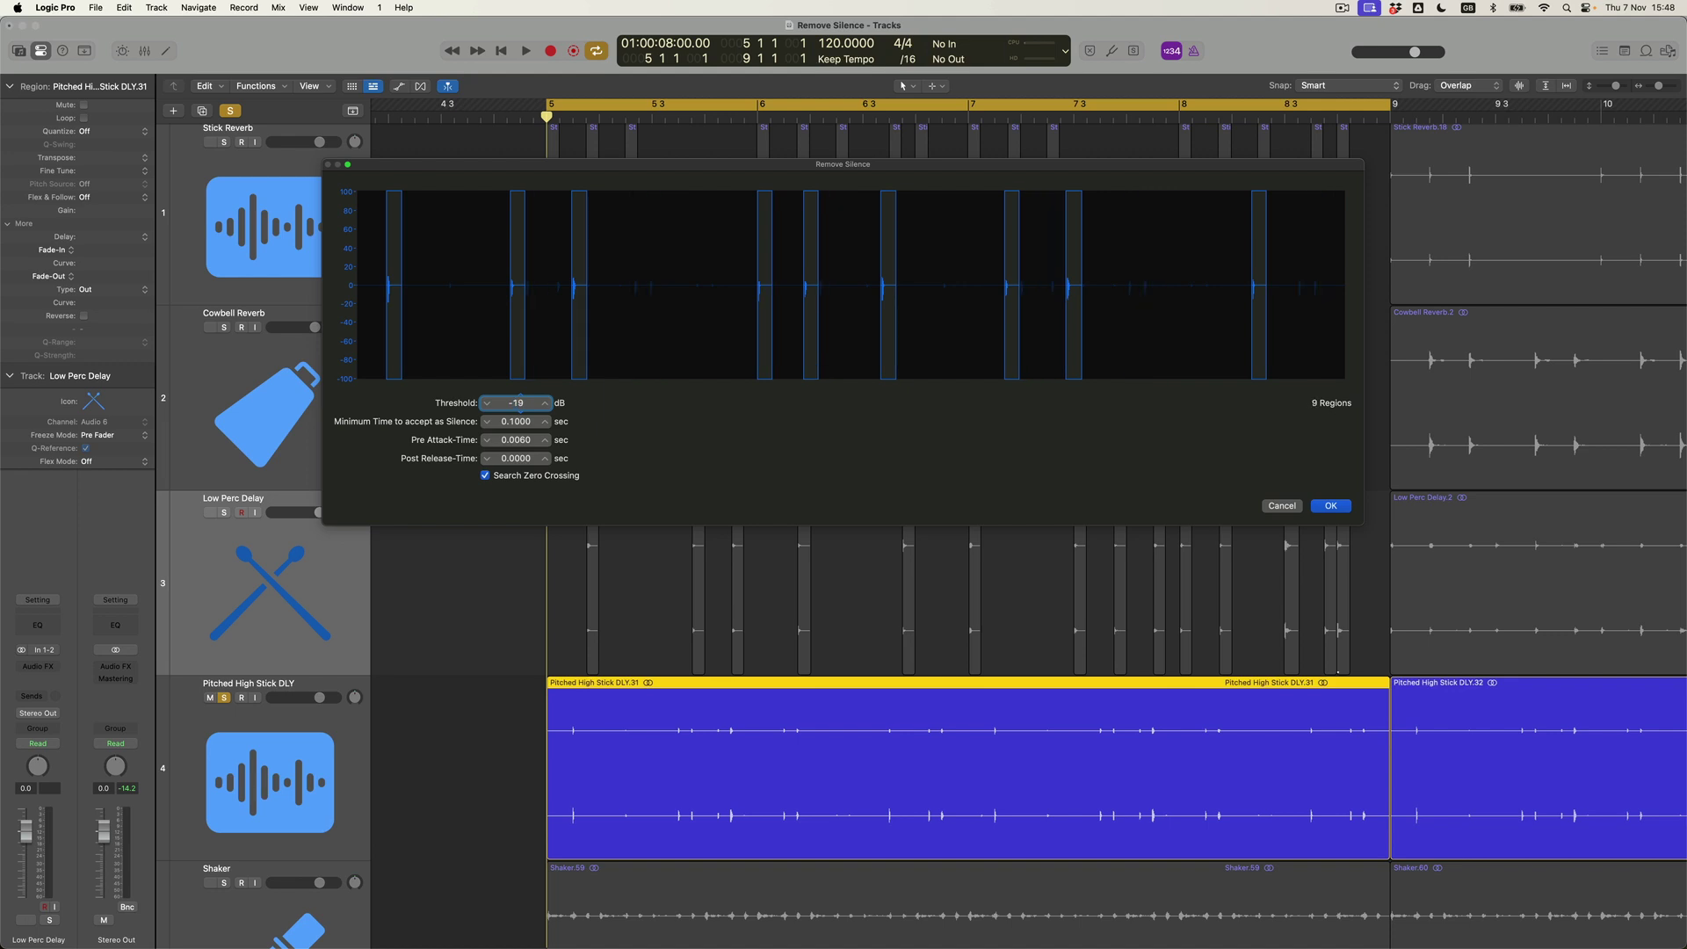
# - Lower the Remove Silence threshold to about -30 dB and split the first Pitched High Stick DLY region into its hits
pyautogui.press('Down')
pyautogui.press('Down')
pyautogui.press('Down')
pyautogui.press('Down')
pyautogui.press('Down')
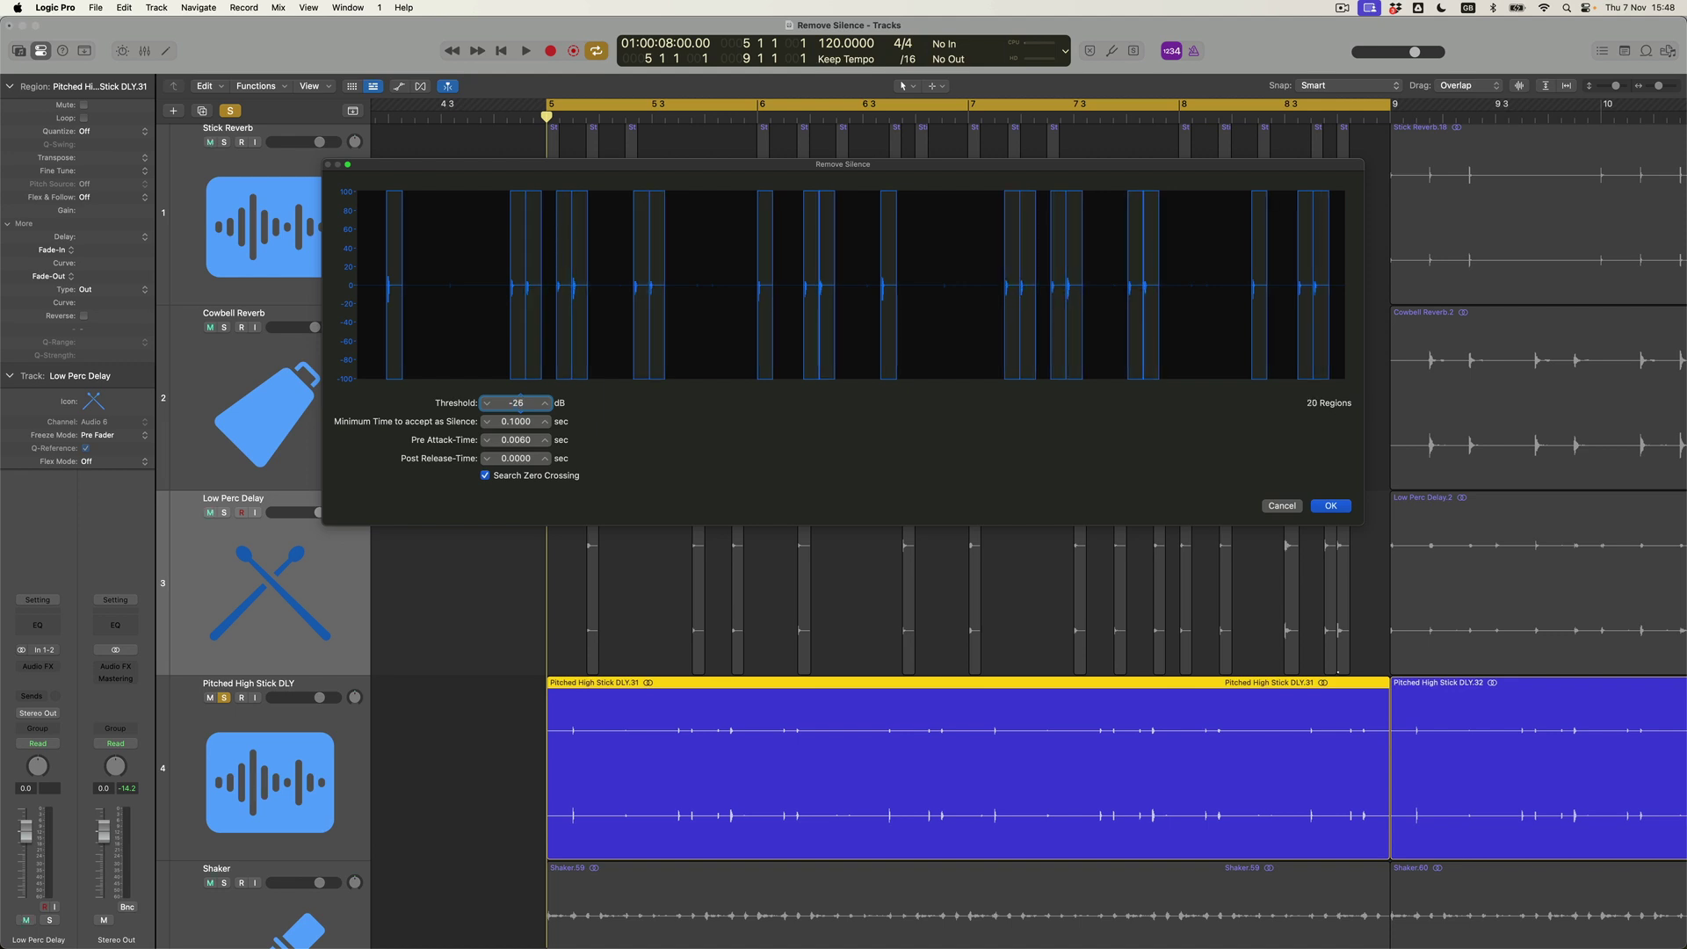
pyautogui.press('Down')
pyautogui.press('Down')
pyautogui.press('Down')
pyautogui.press('Down')
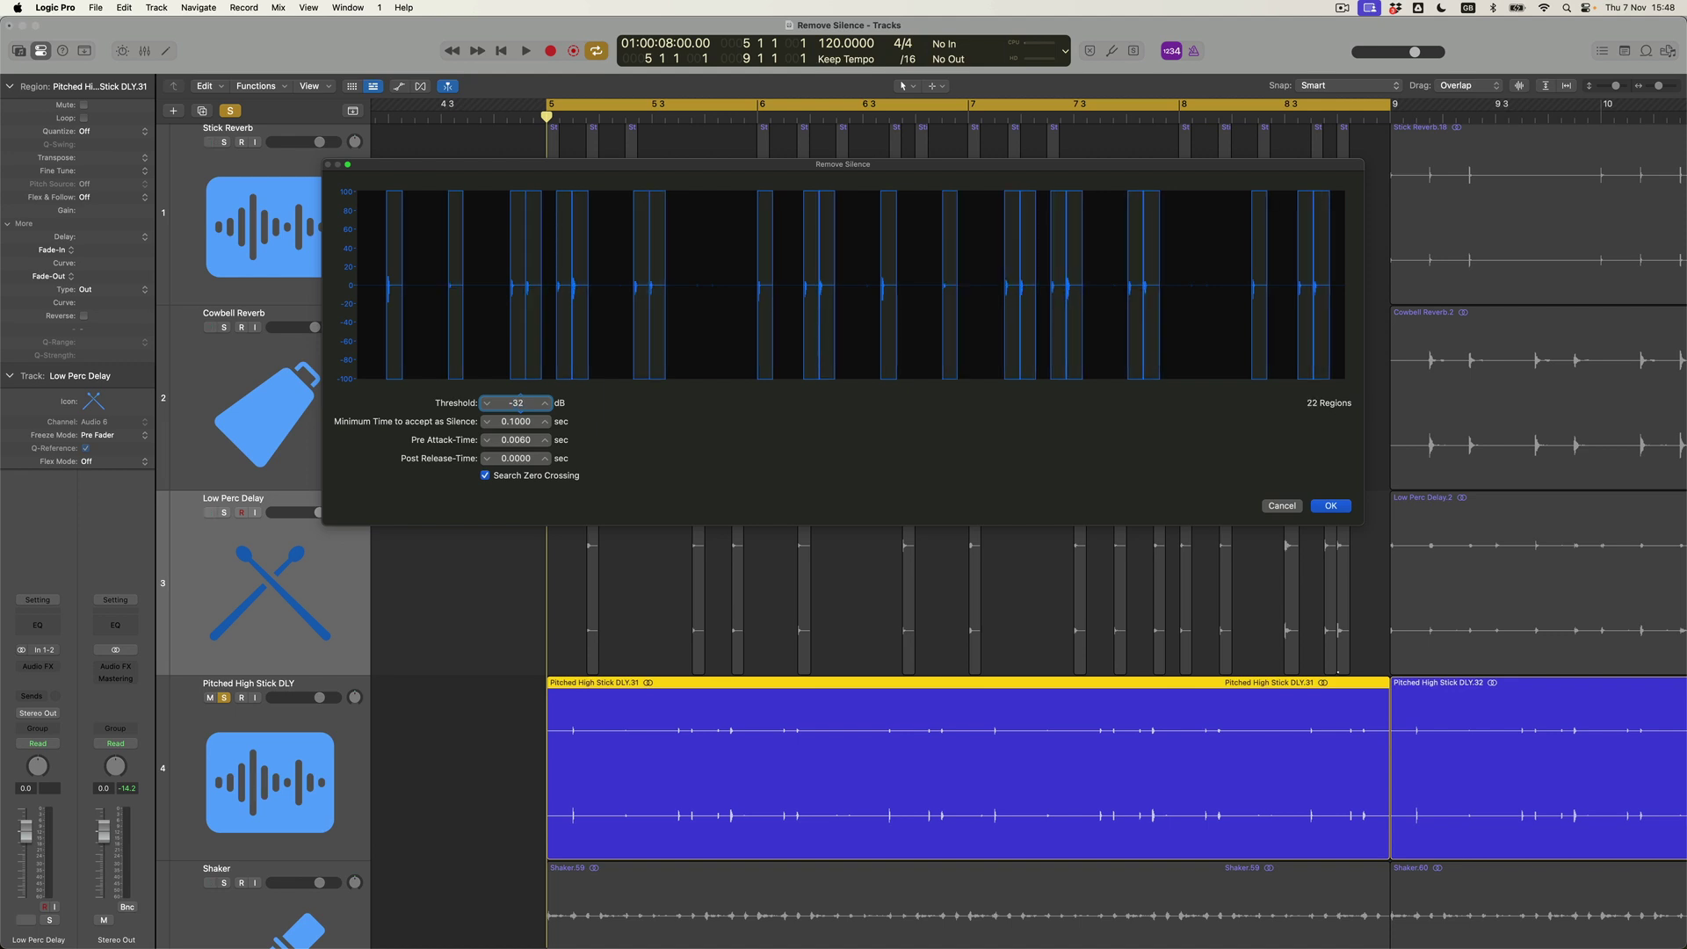
pyautogui.press('Up')
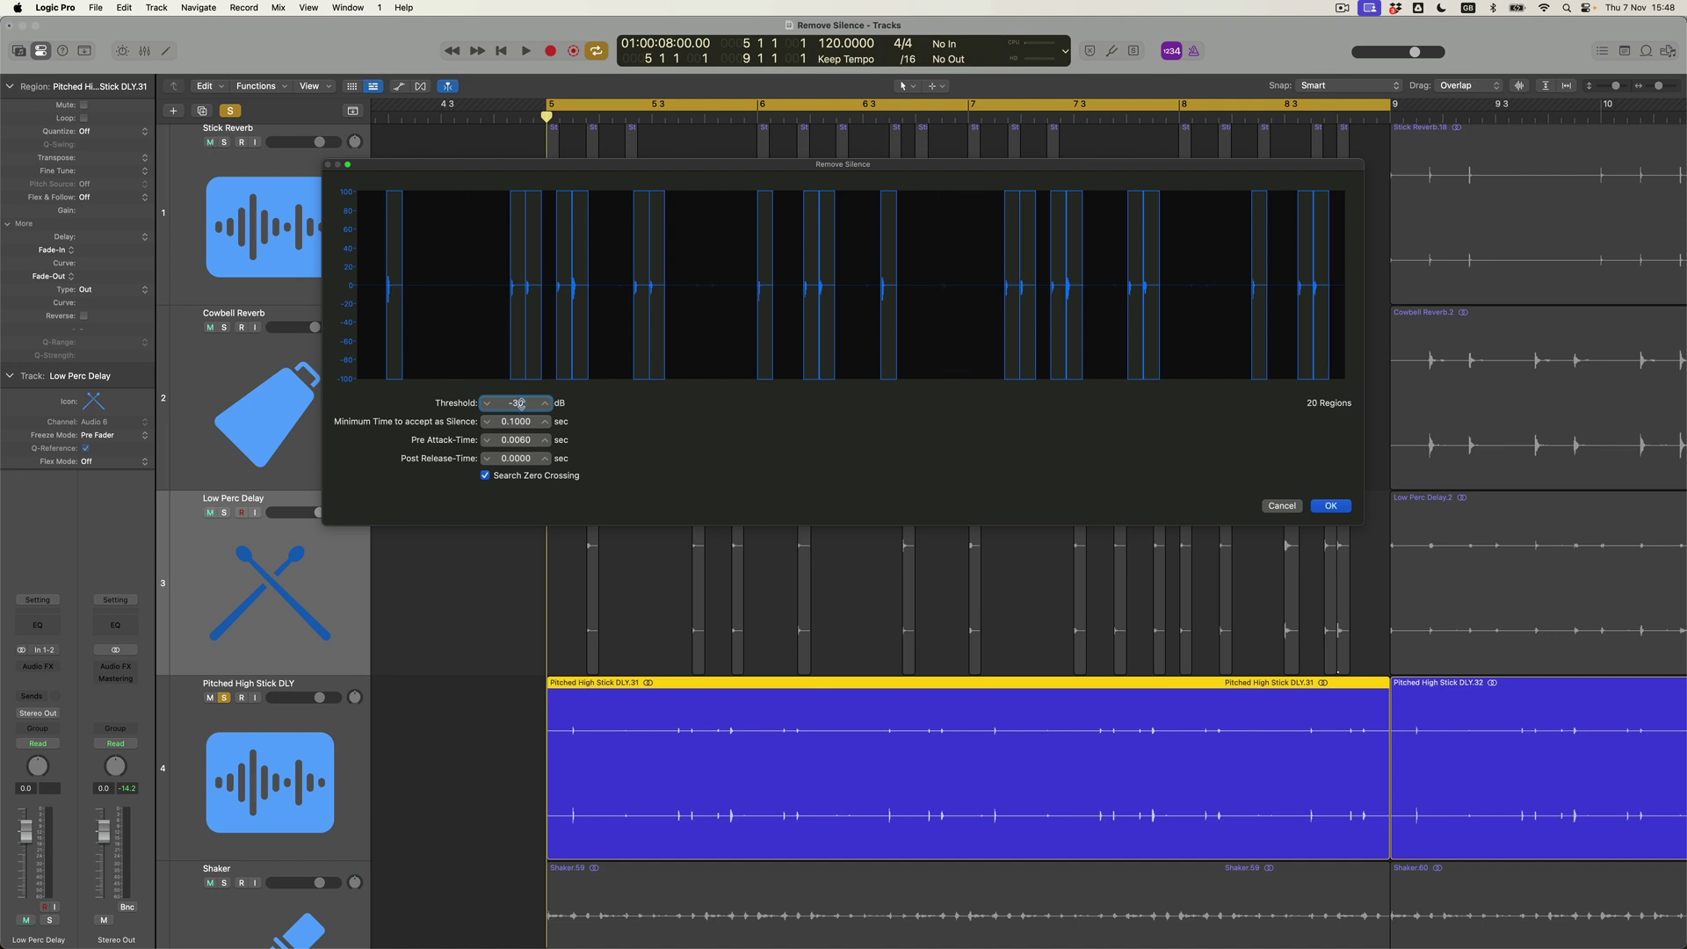
pyautogui.click(1332, 507)
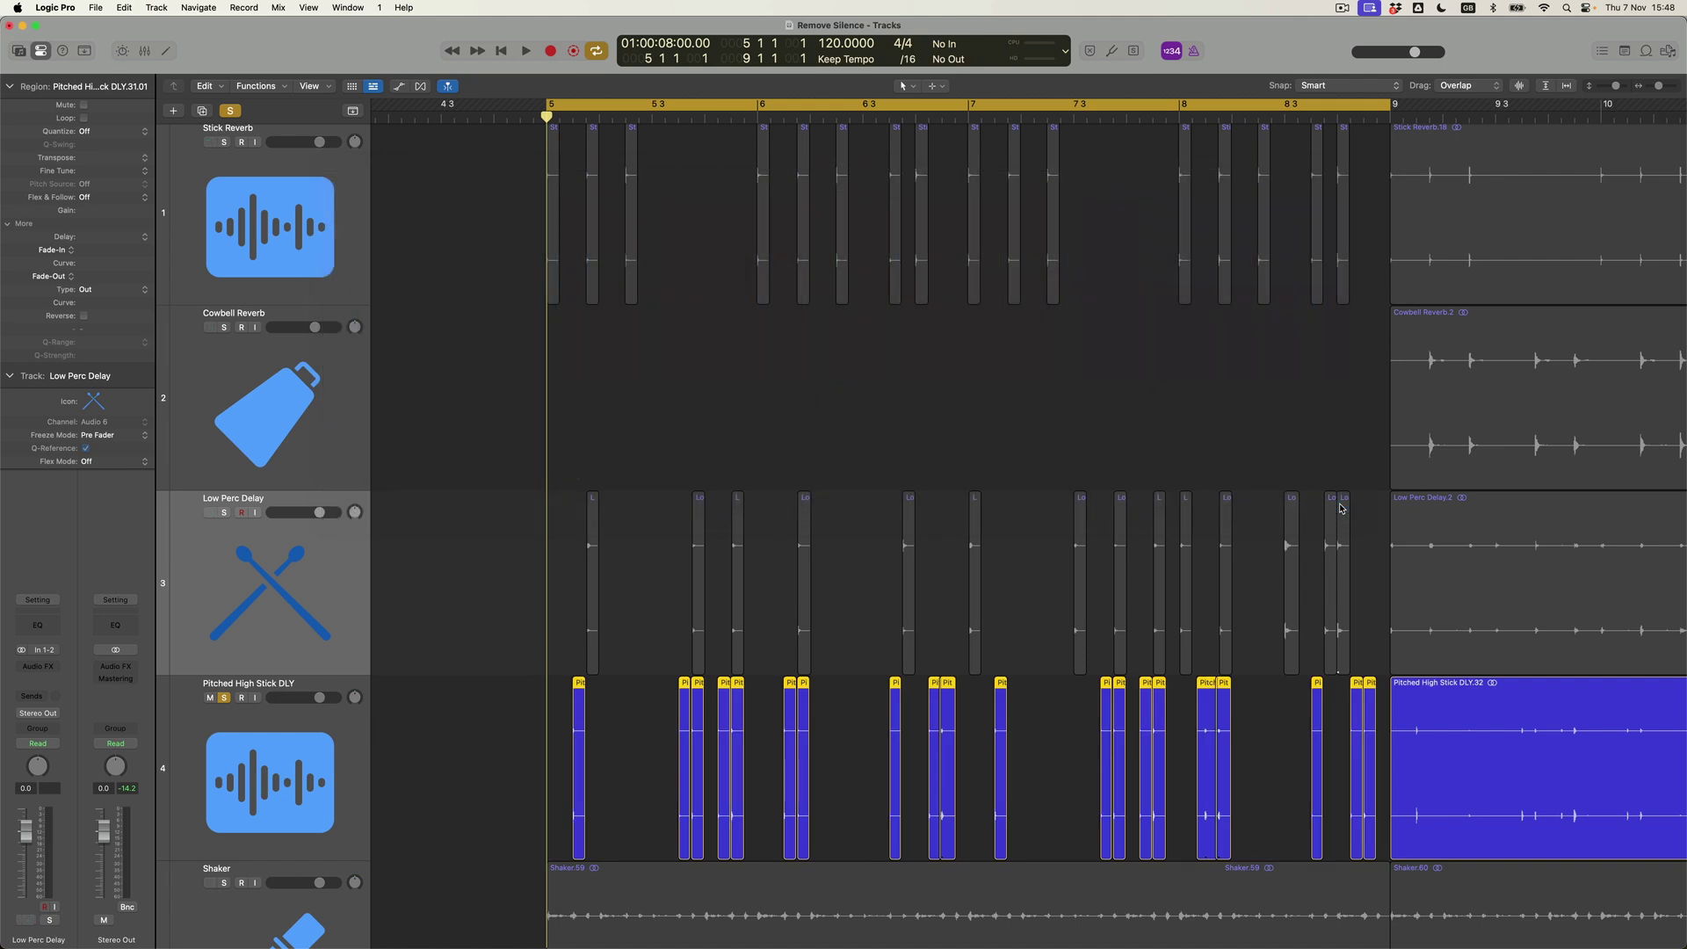
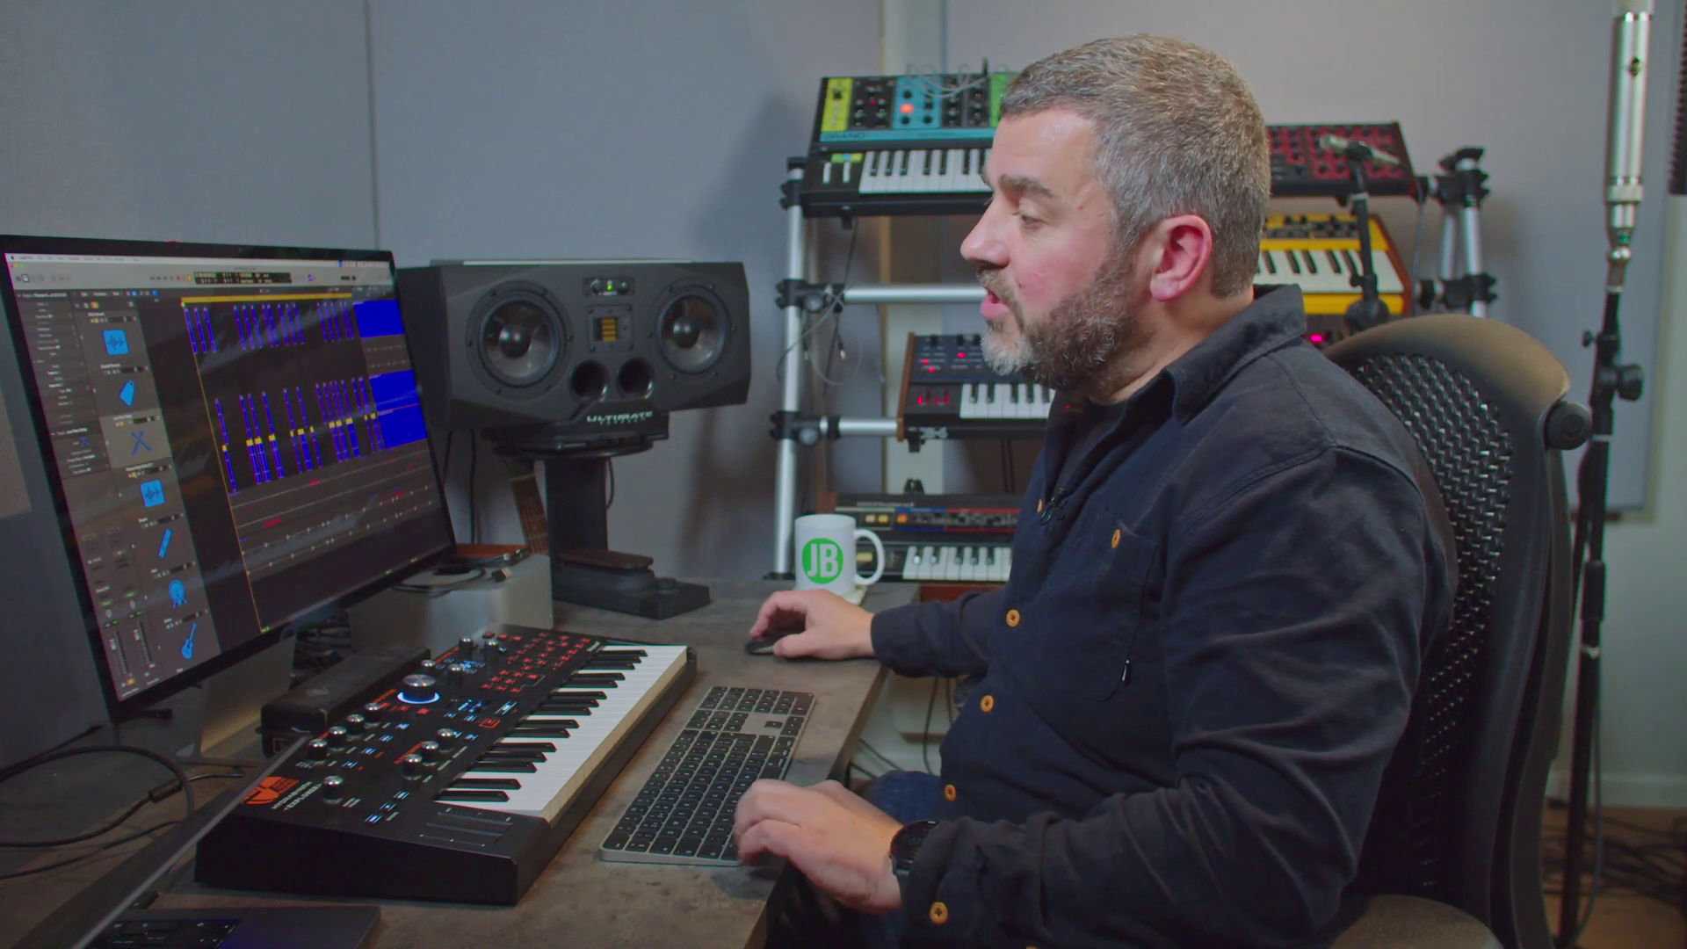
# - Solo only the Shaker track, select its first region and play it back
pyautogui.press('Down')
pyautogui.press('Down')
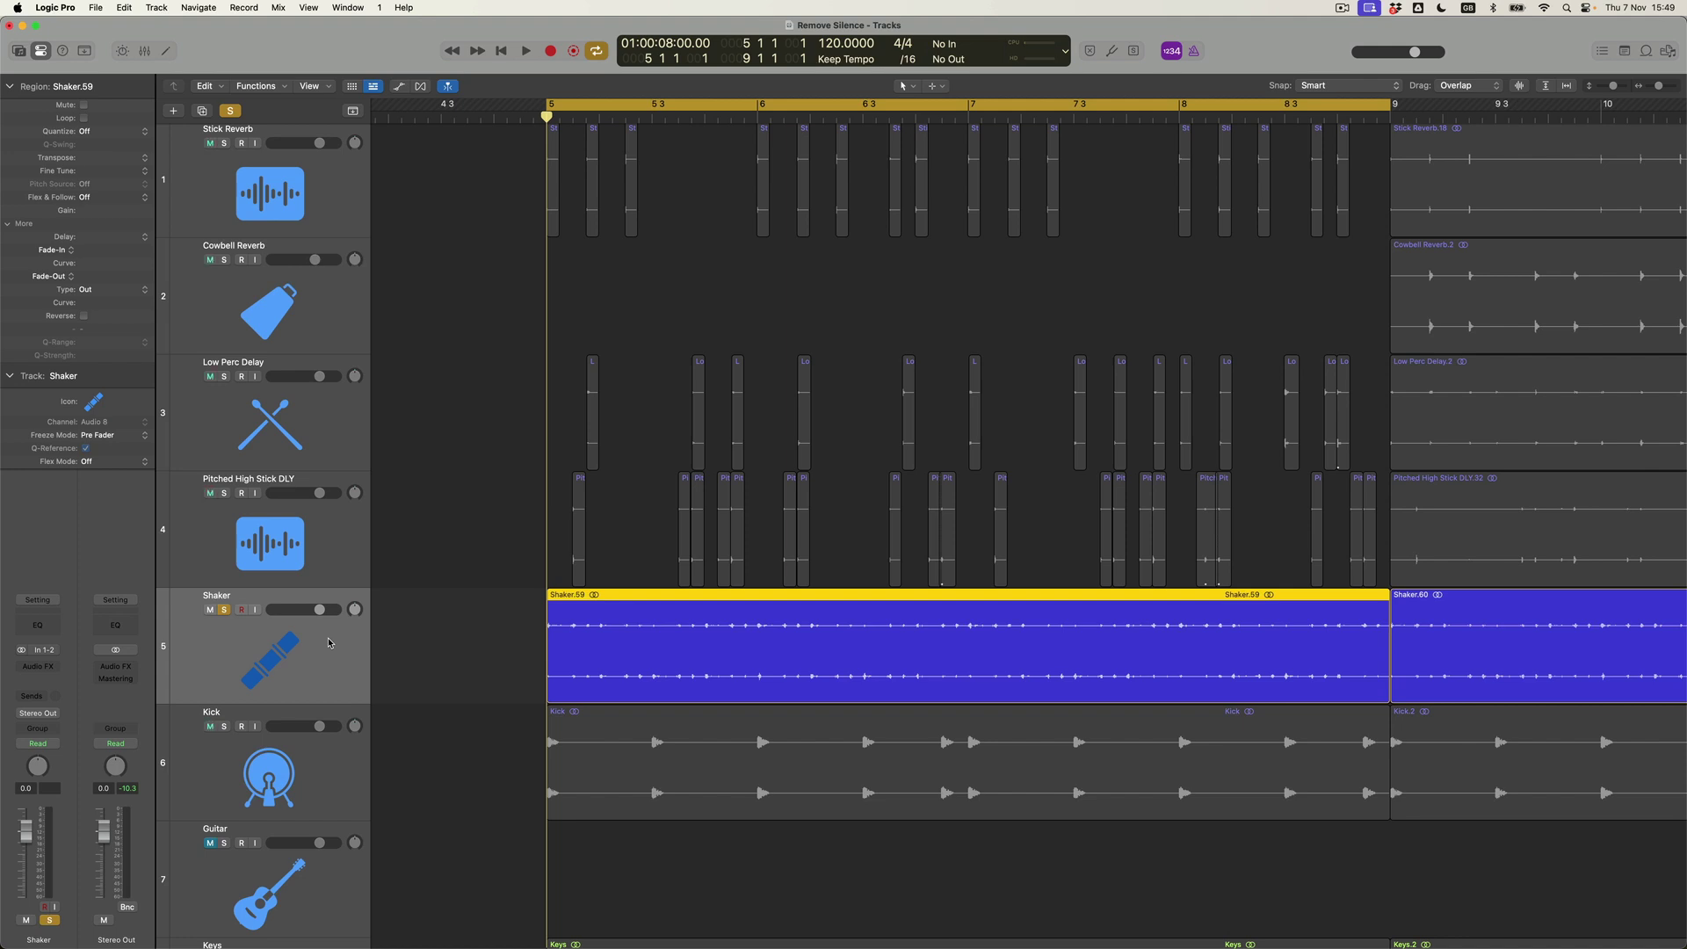
pyautogui.press('space')
# - Remove silence from the first Shaker region using a threshold of -25 dB
pyautogui.hotkey('ctrl', 'x')
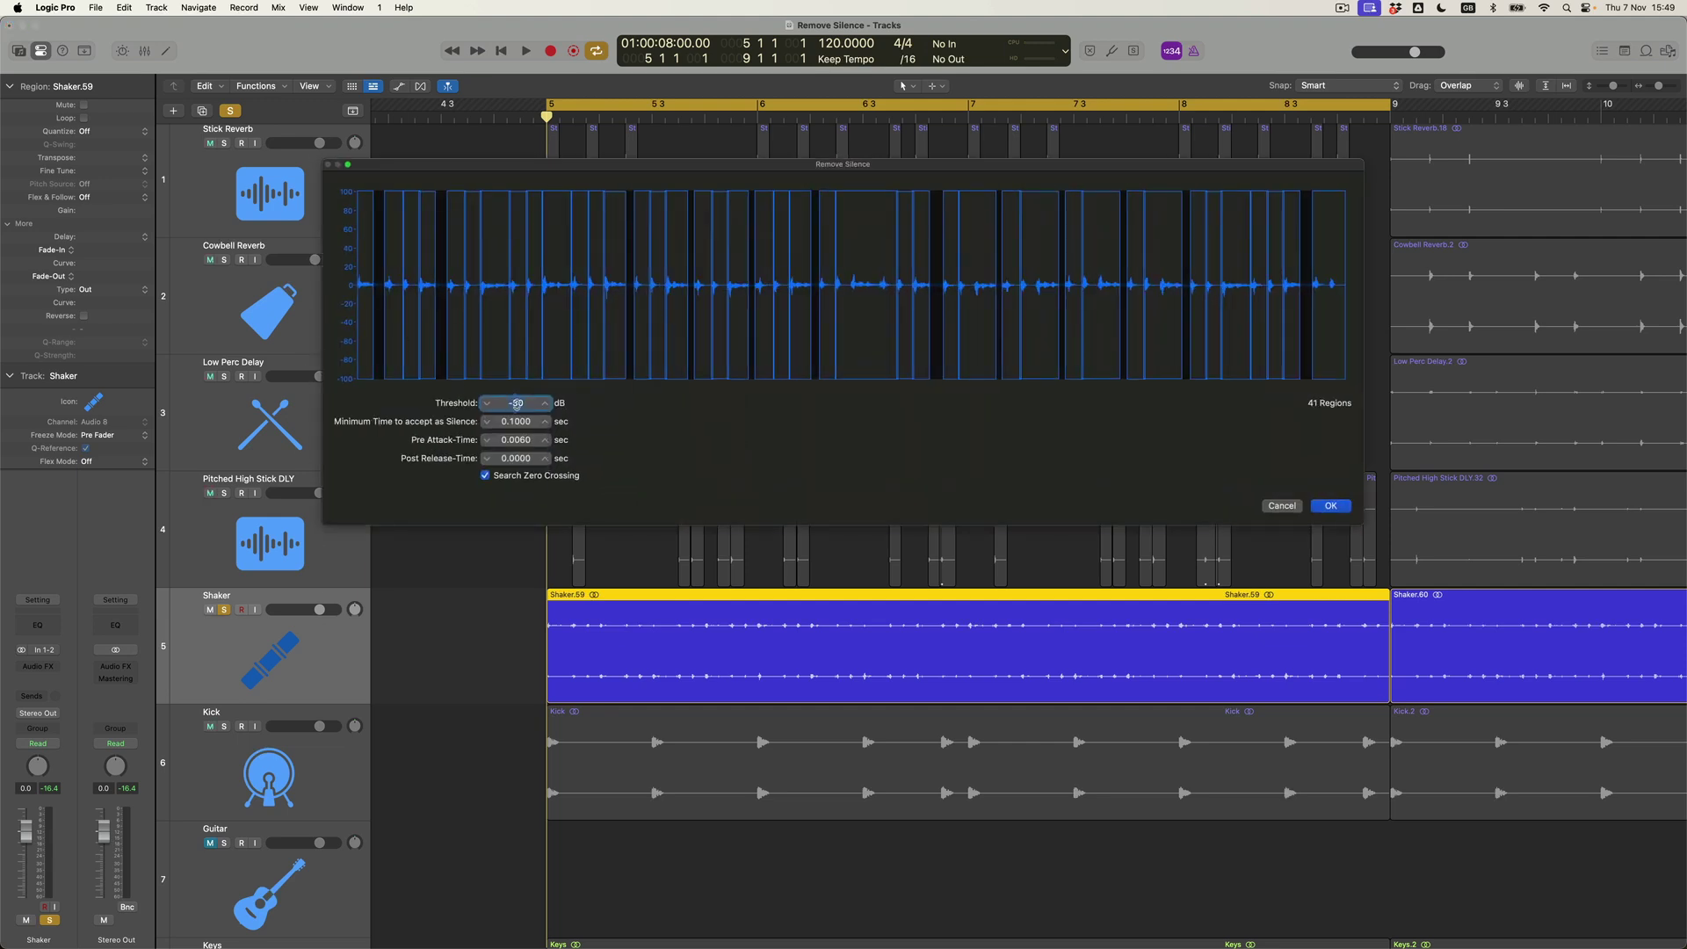
pyautogui.moveTo(520, 402); pyautogui.dragTo(519, 400)
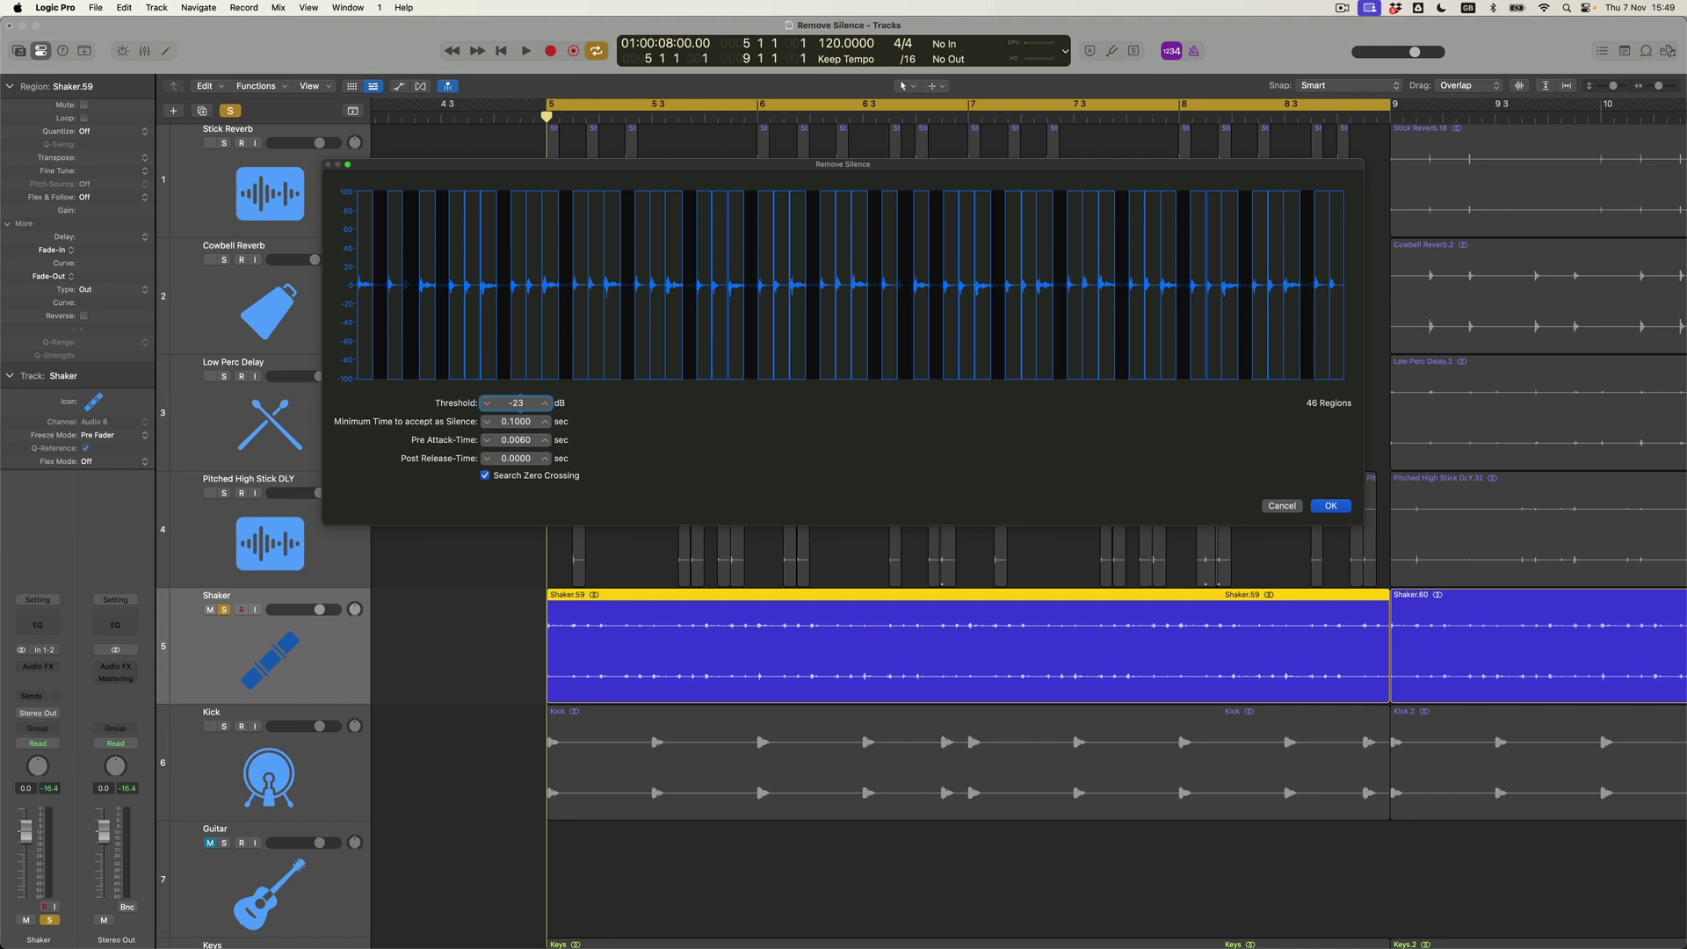
pyautogui.moveTo(520, 399); pyautogui.dragTo(519, 401)
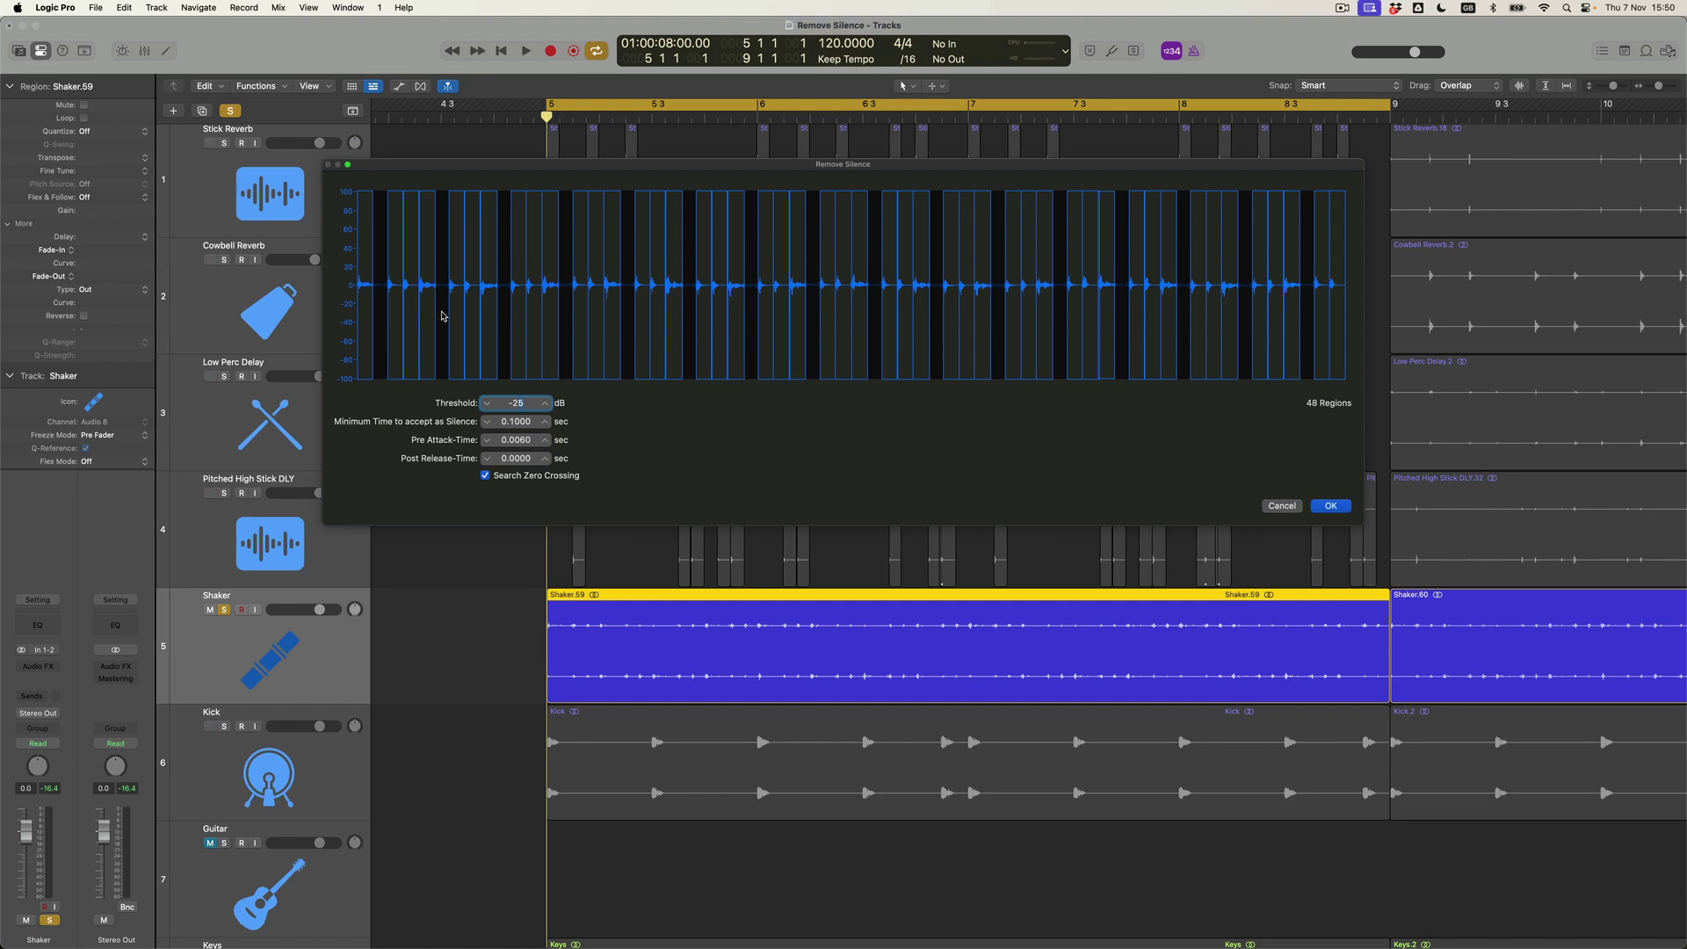
pyautogui.click(1327, 506)
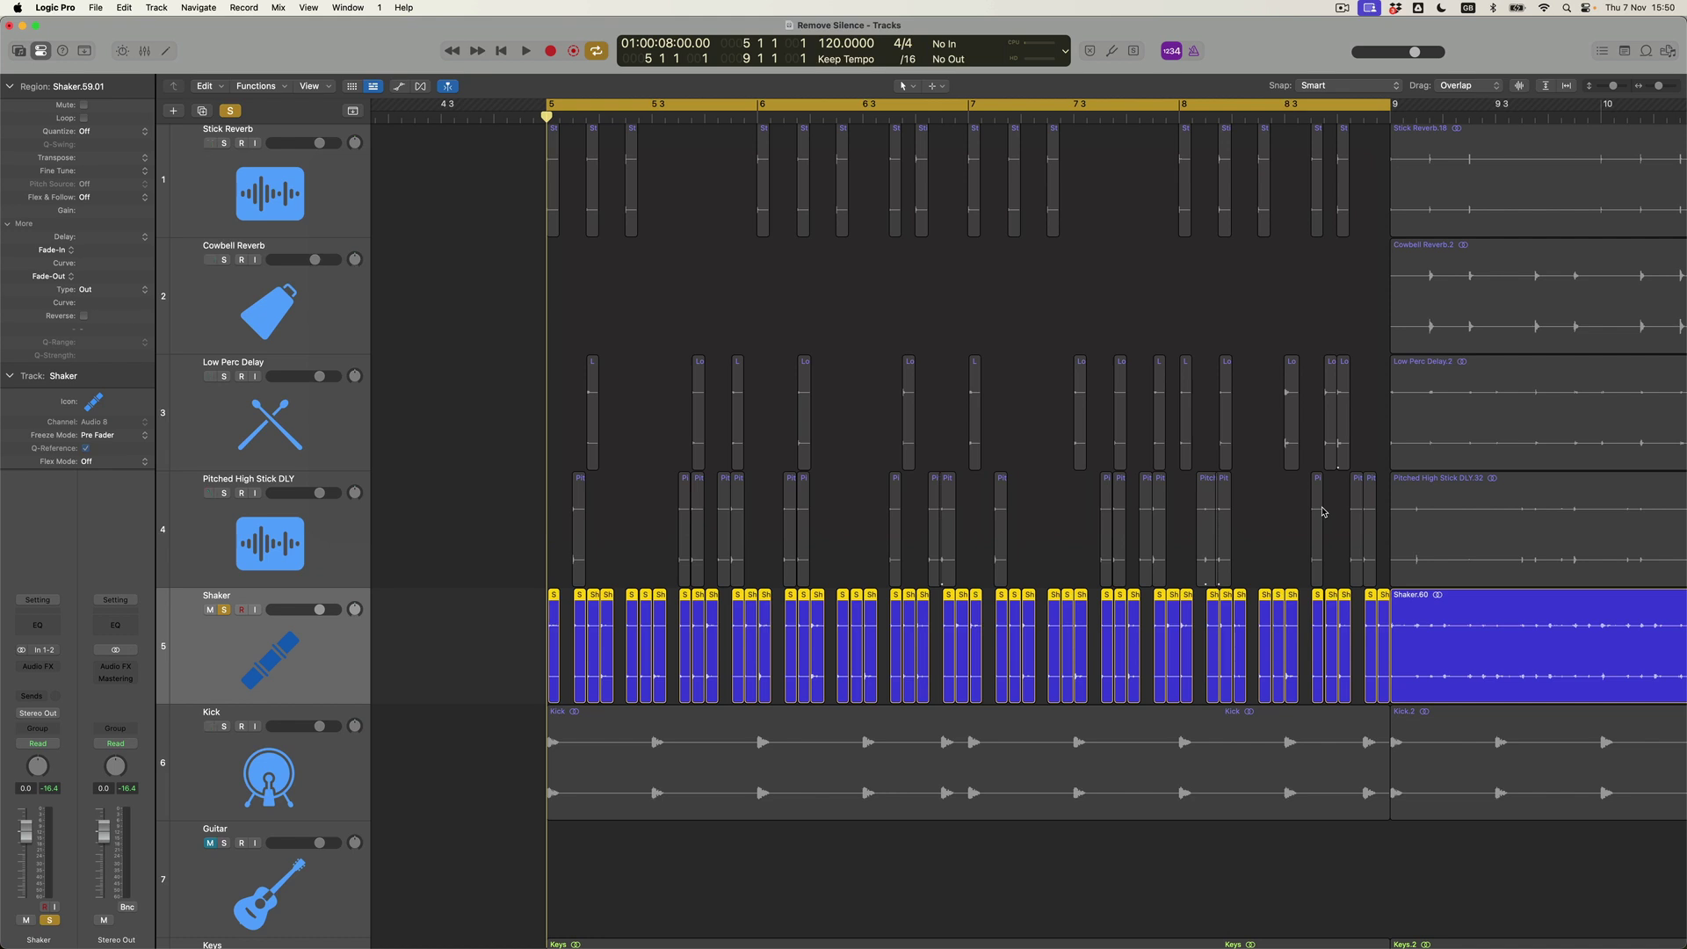
# - Play back the split Shaker hits and give all of them a fade-in of 1 and a fade-out of 2
pyautogui.press('space')
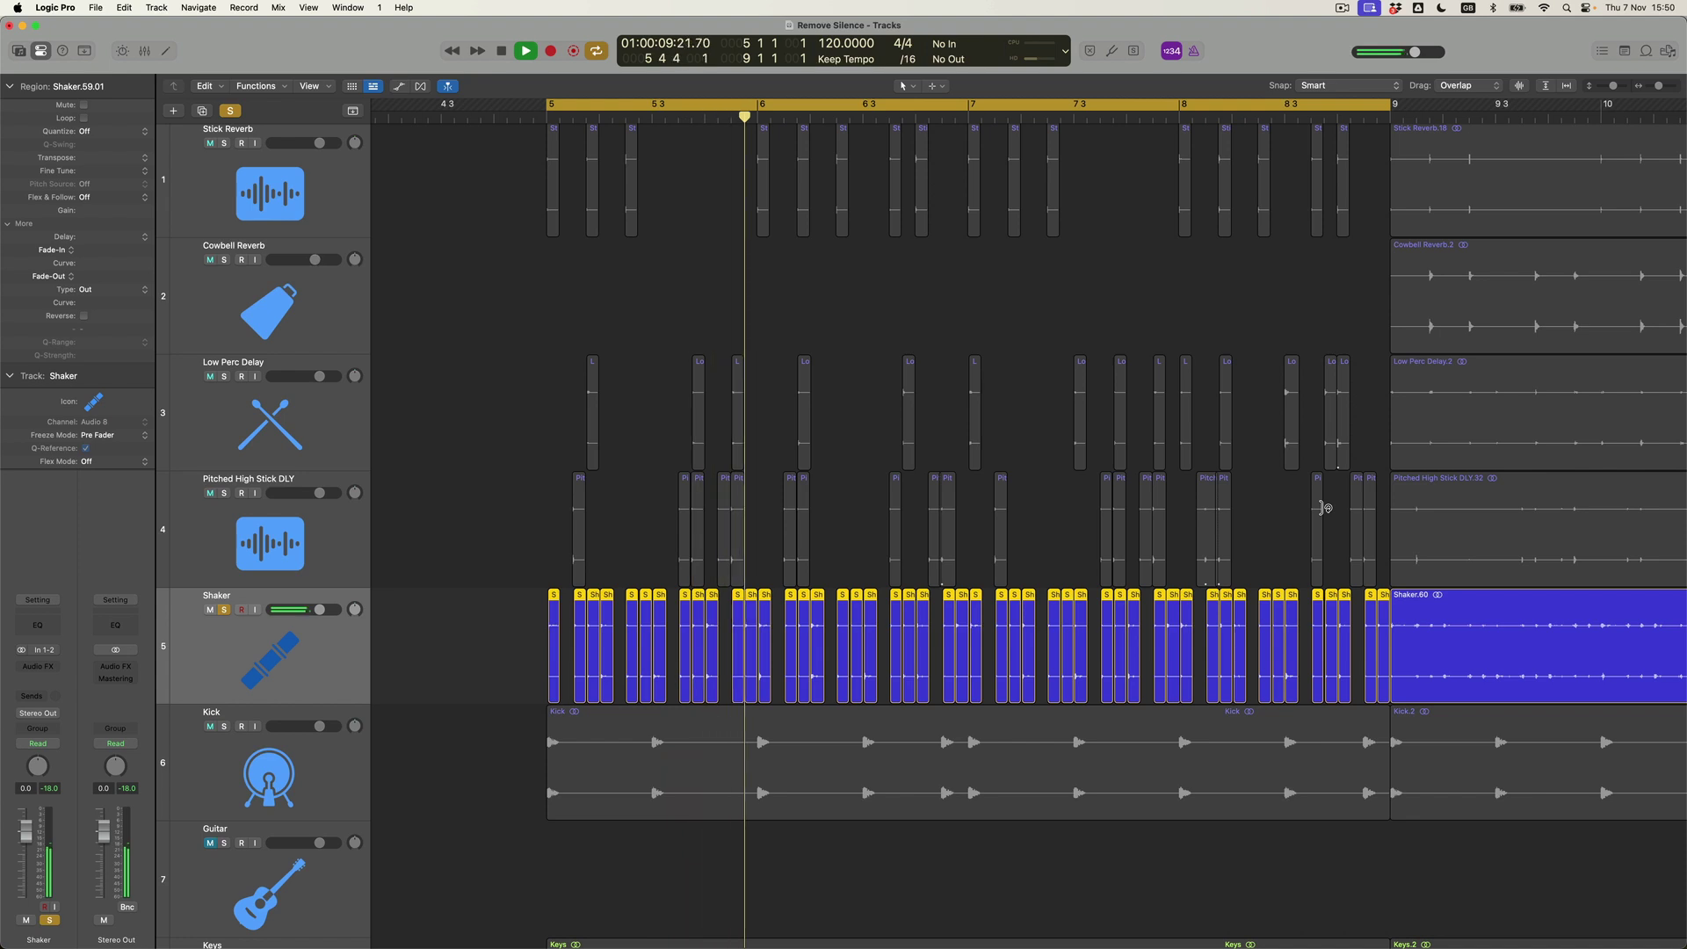
pyautogui.press('space')
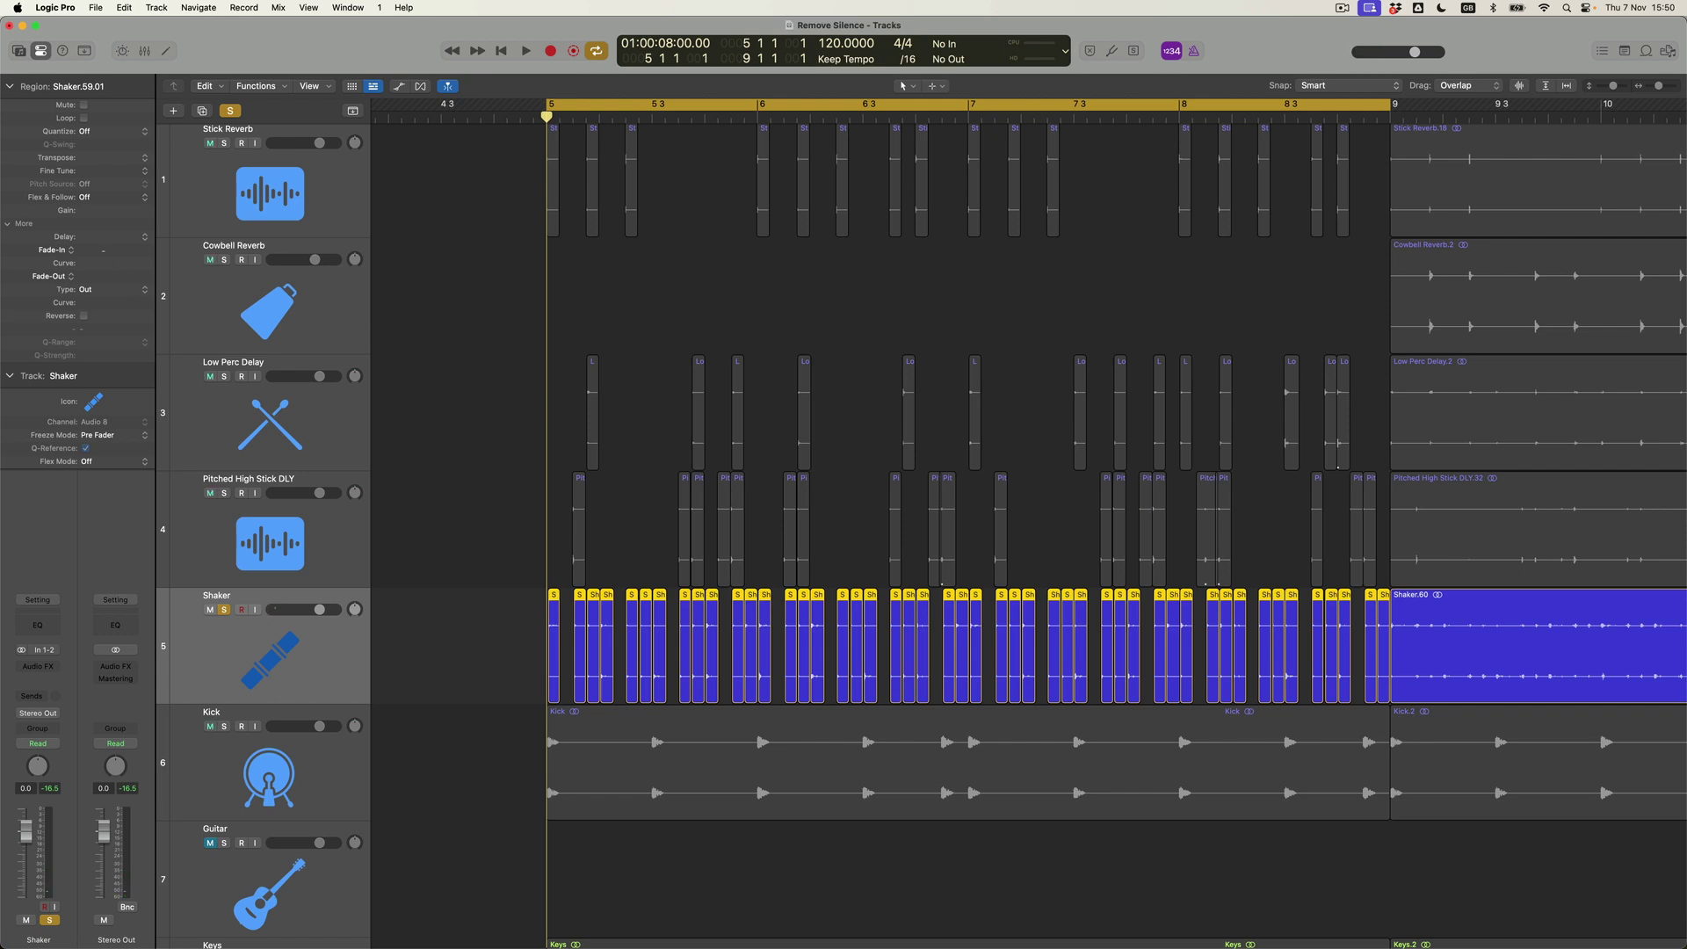
pyautogui.press('Return')
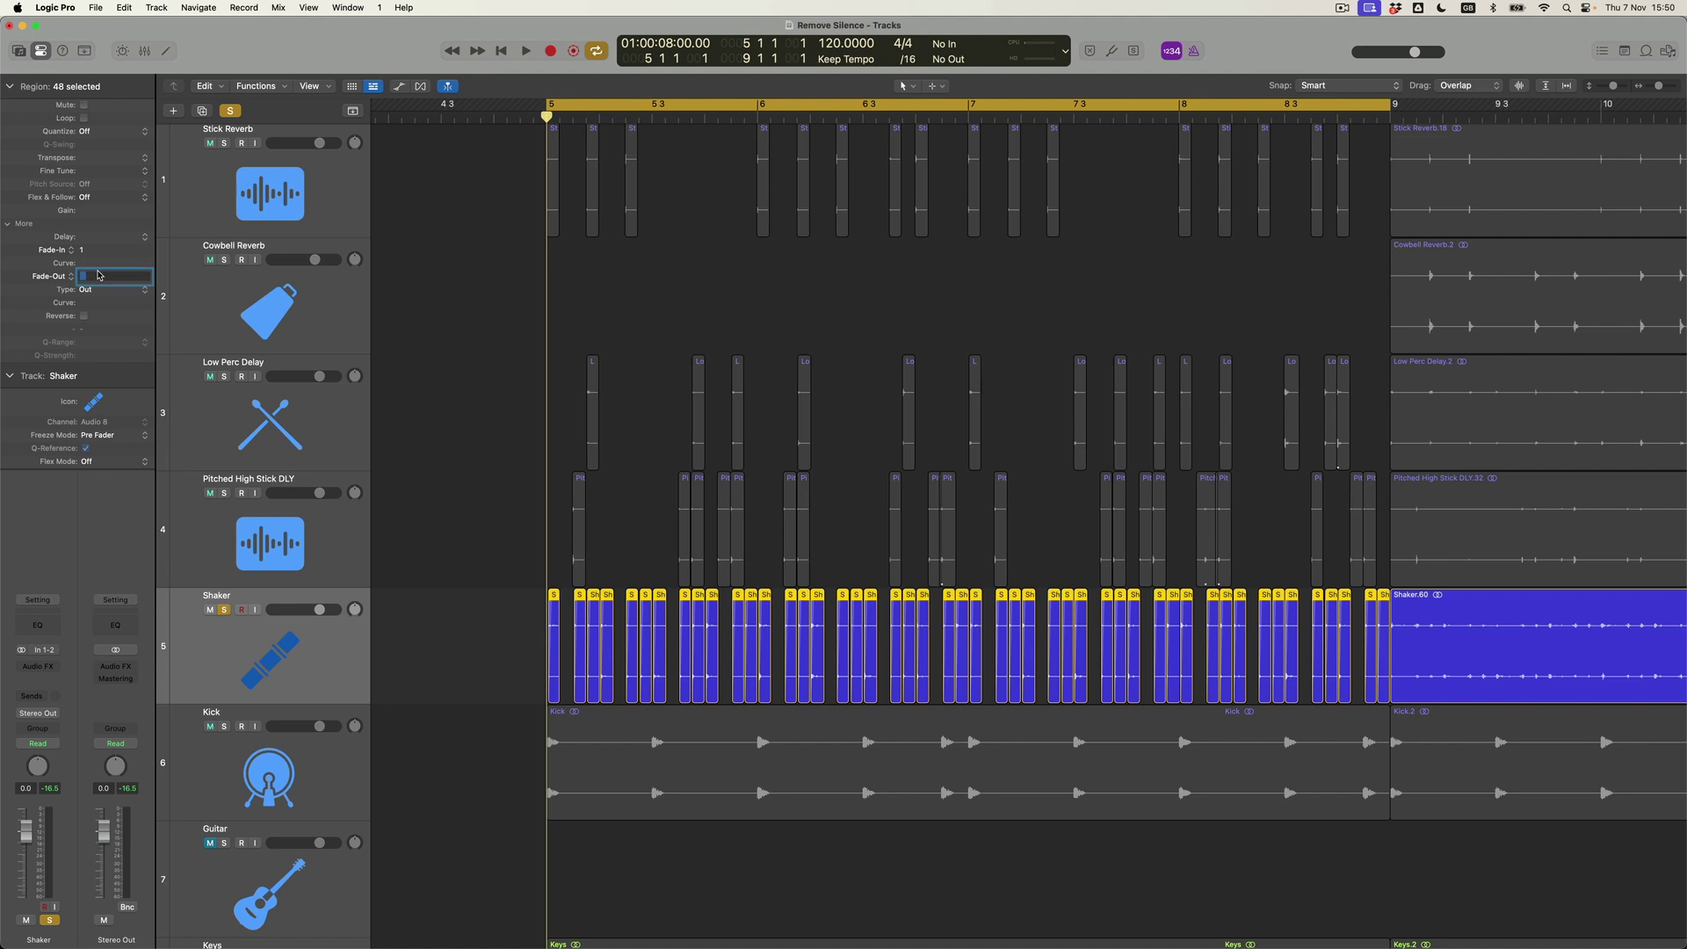
pyautogui.write('2')
pyautogui.press('Return')
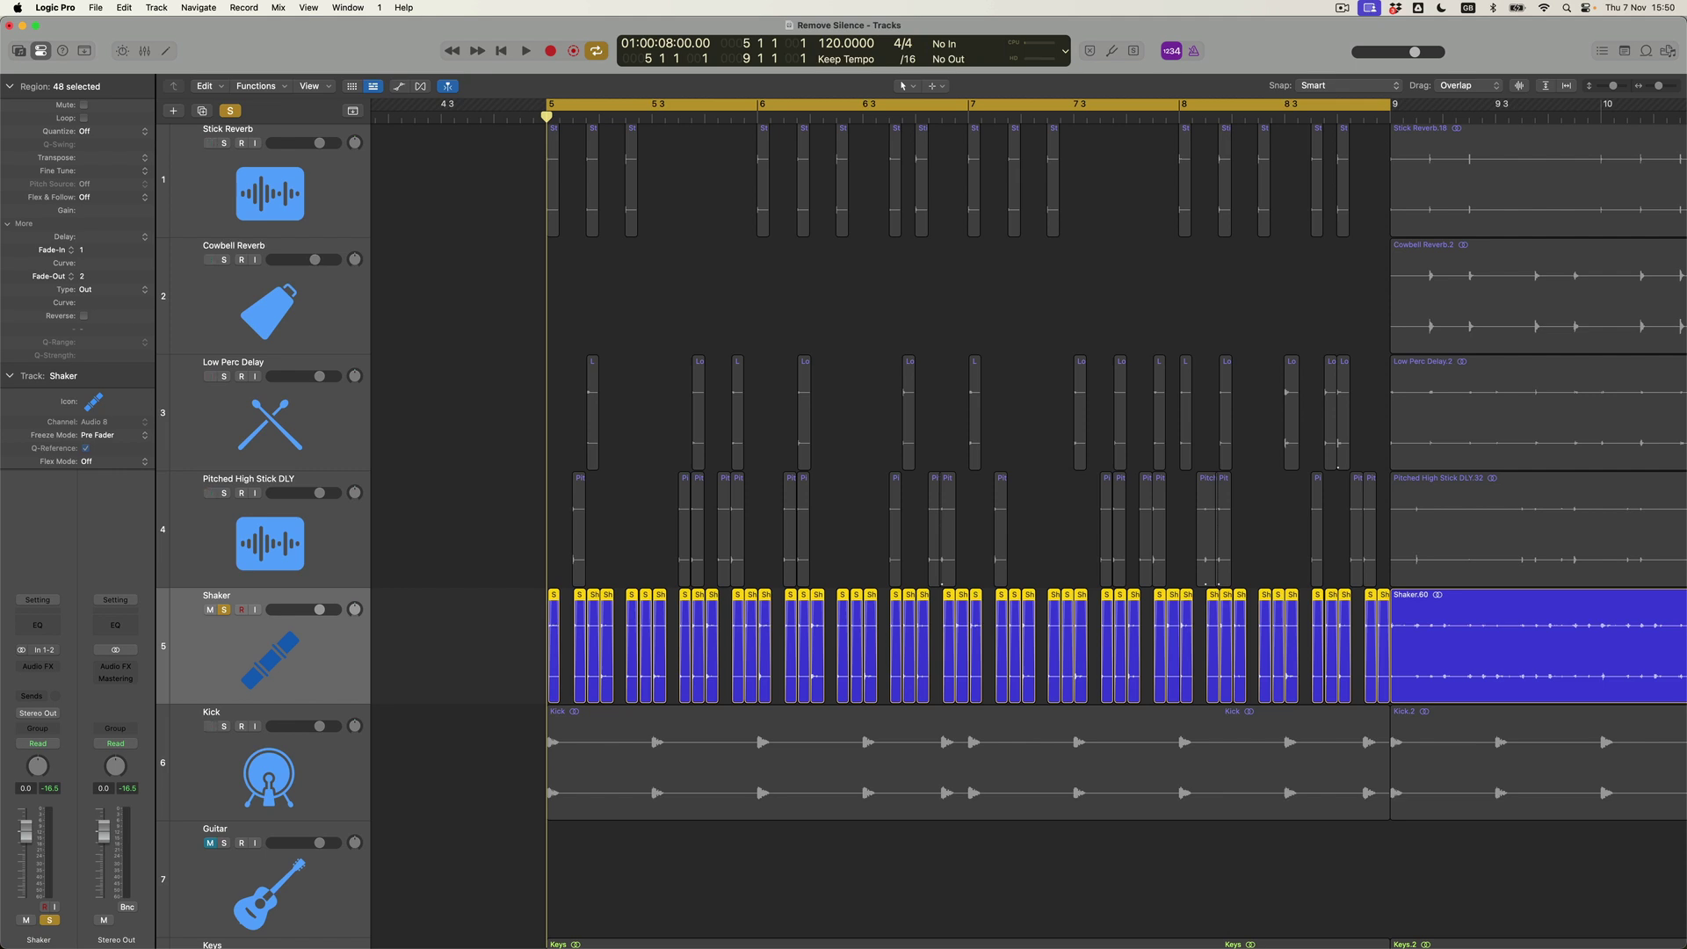
pyautogui.press('space')
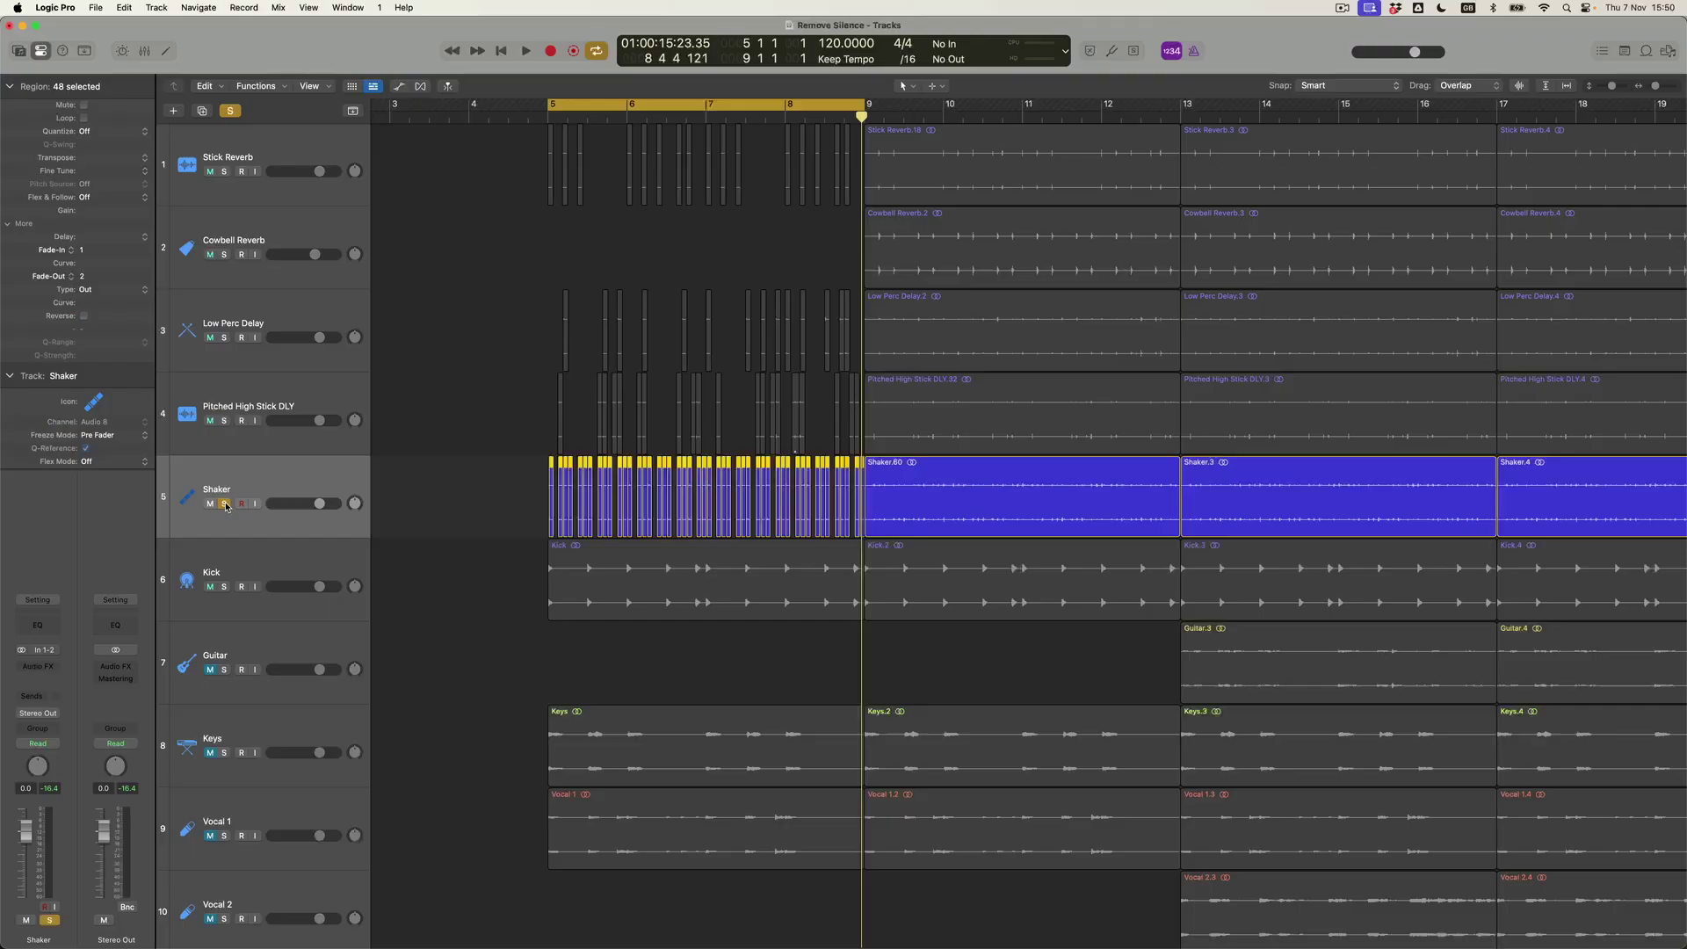
# - Turn off the Shaker solo and the cycle range from bar 5 to bar 9
pyautogui.click(613, 112)
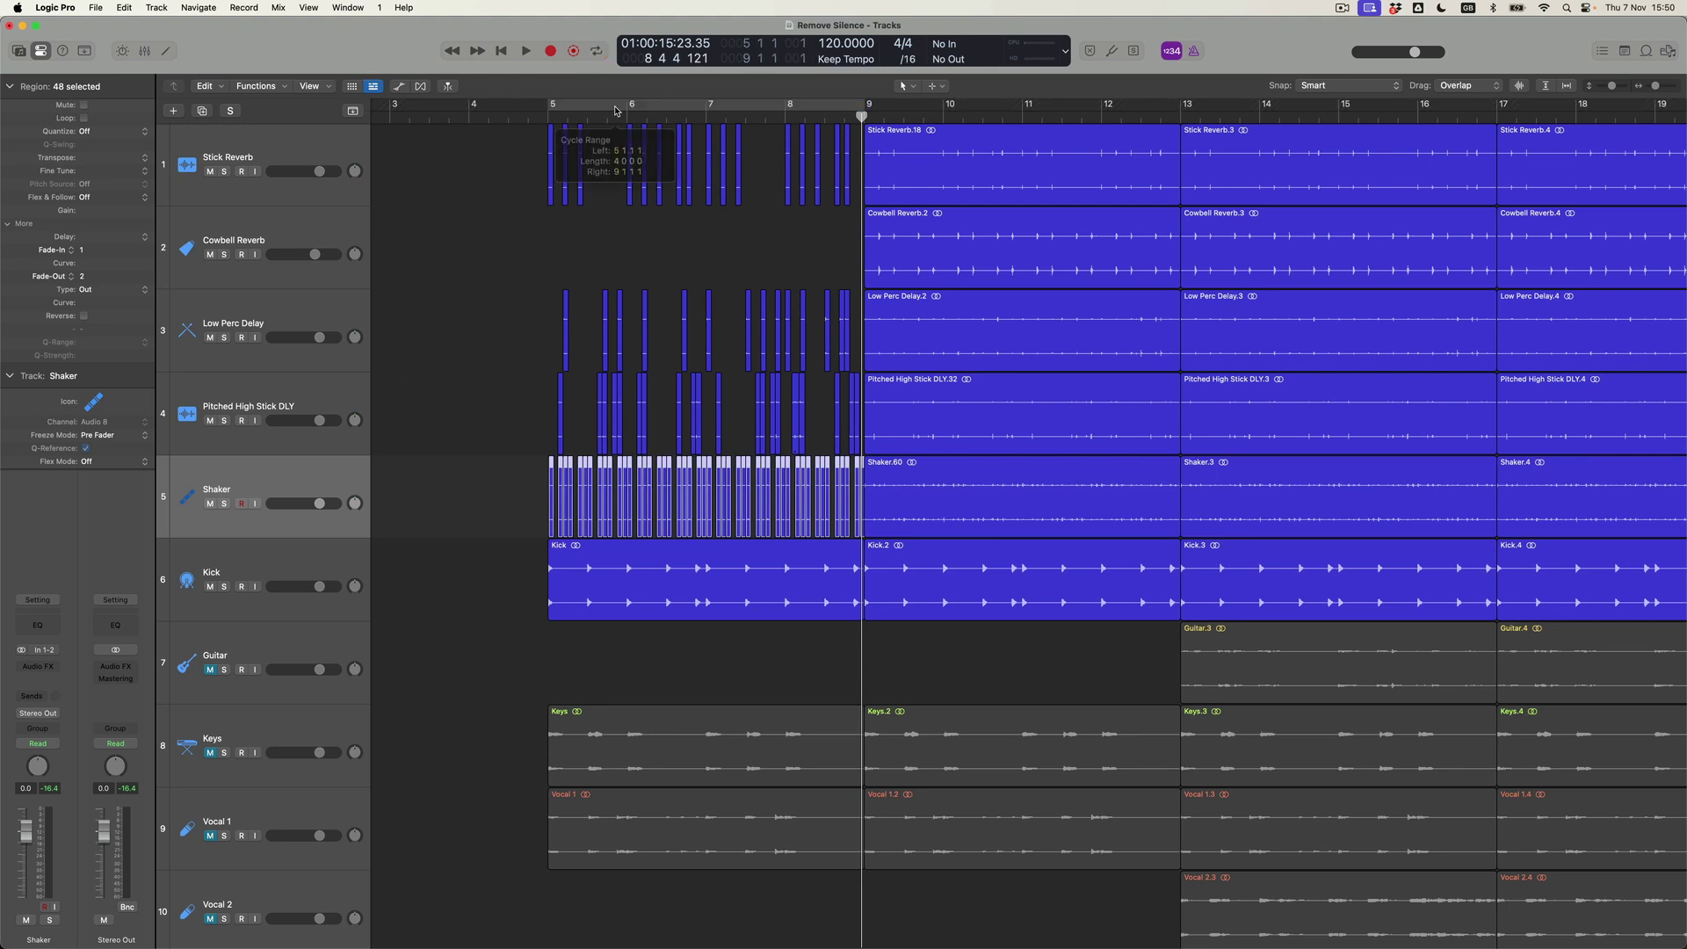
pyautogui.press('super+Up')
pyautogui.press('super+Left')
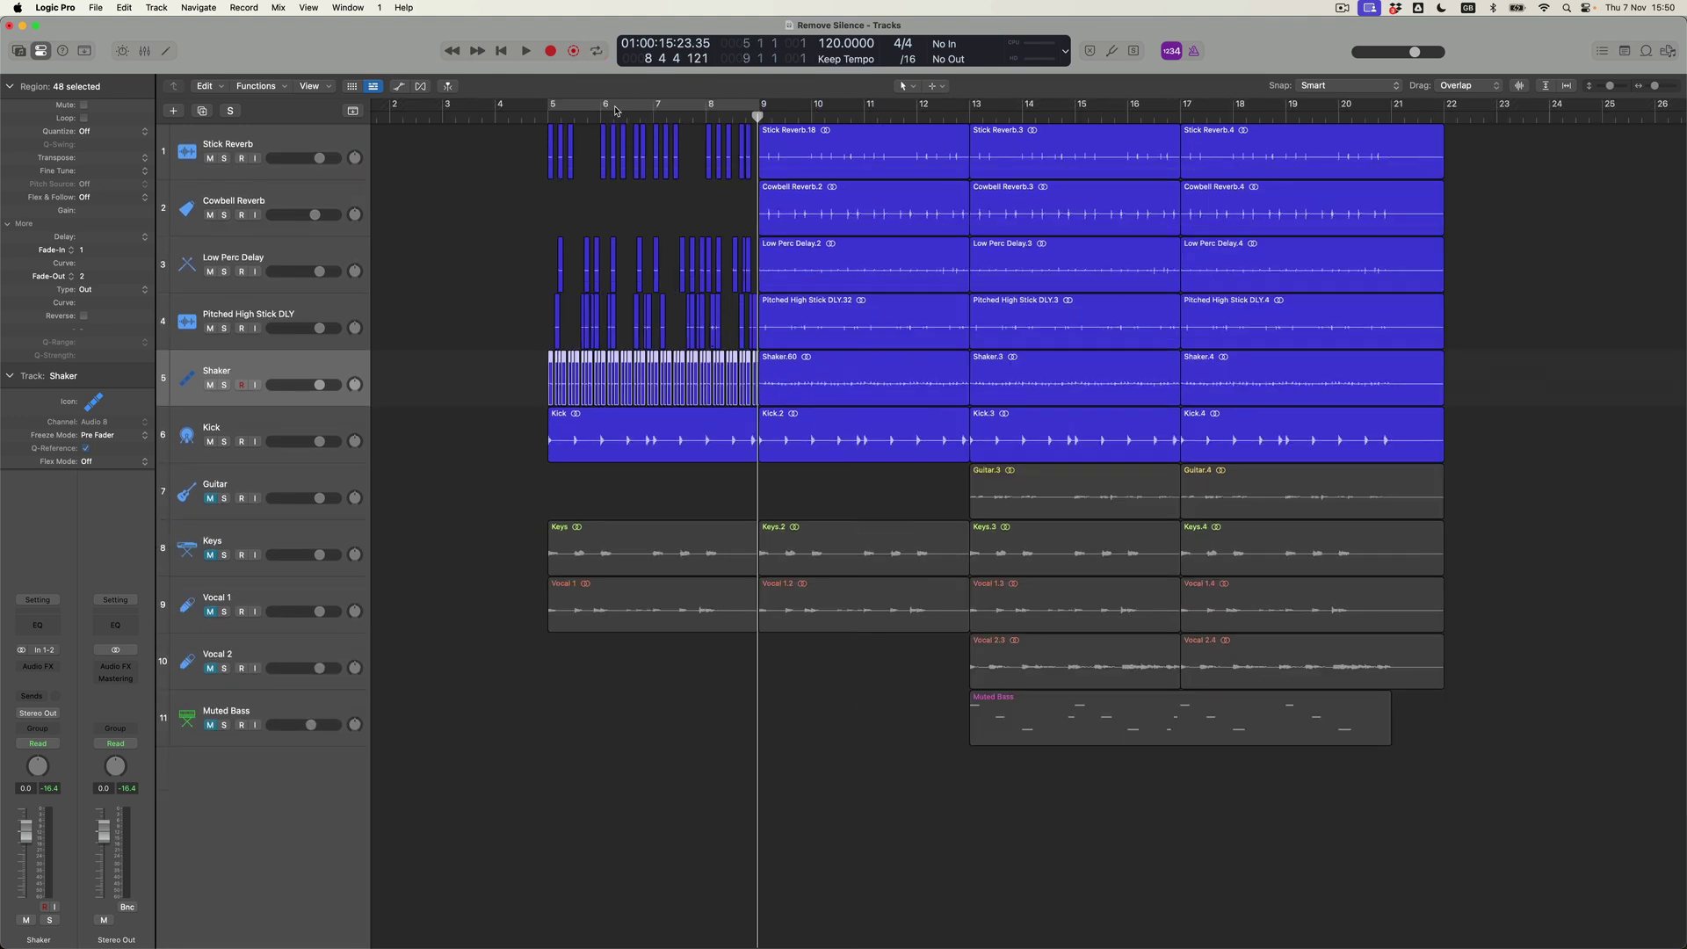
# - Replace the five uncut percussion regions between bars 9 and 13 with a copy of the split hits from bars 5 to 9
pyautogui.click(828, 368)
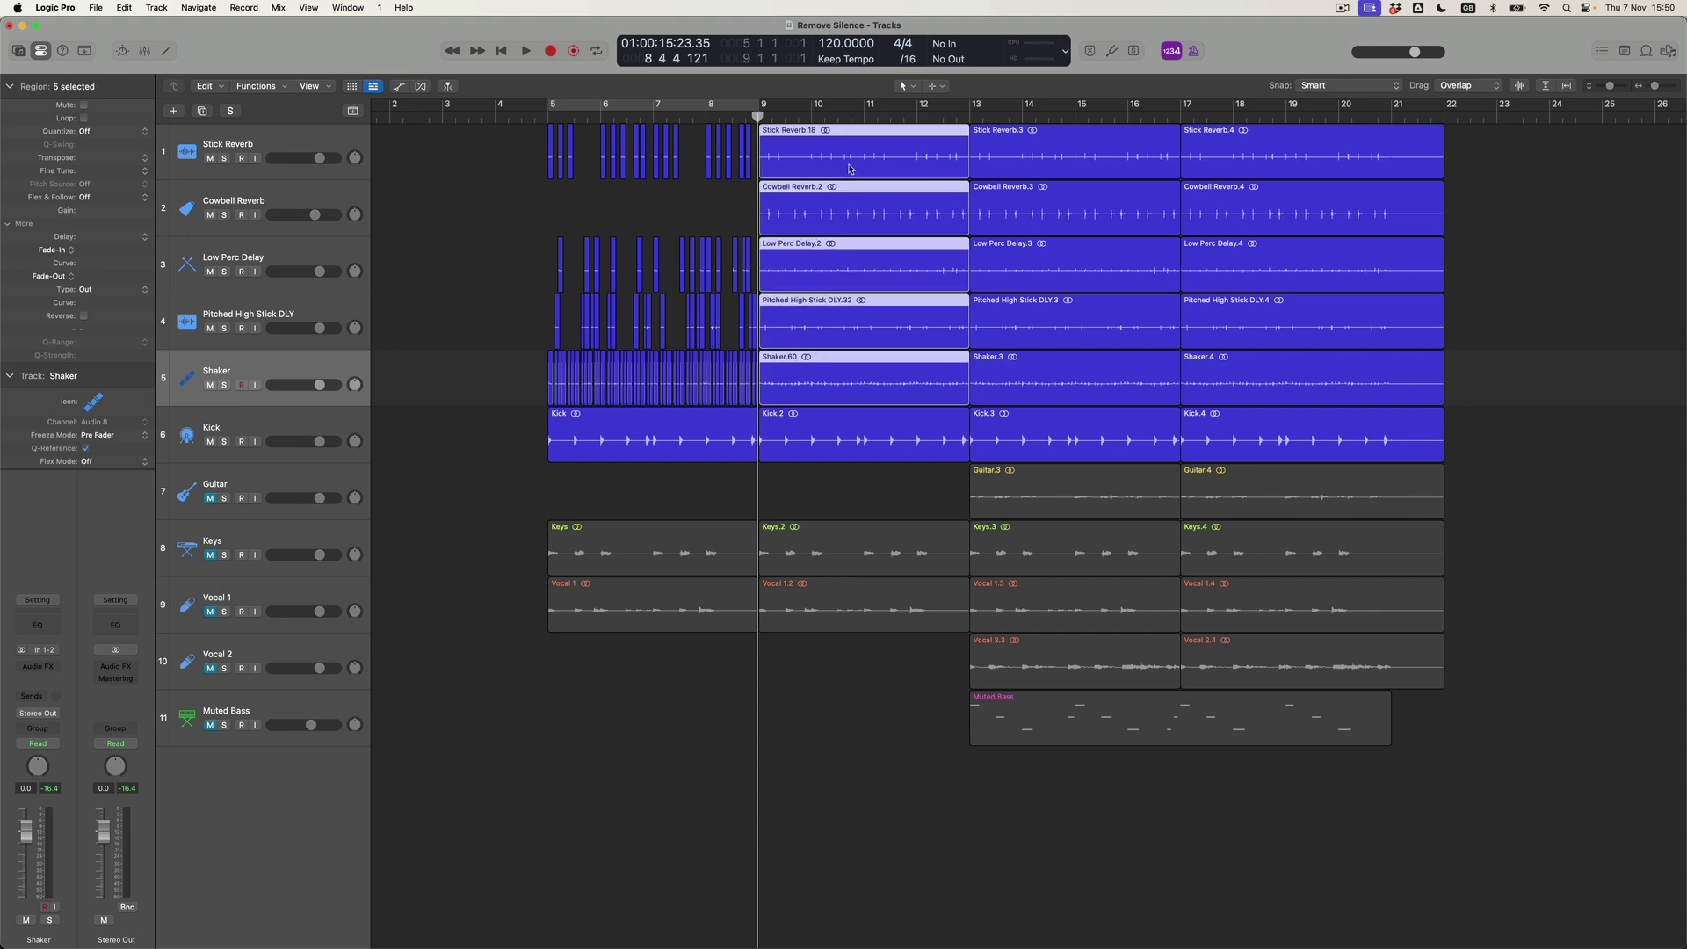
pyautogui.press('Delete')
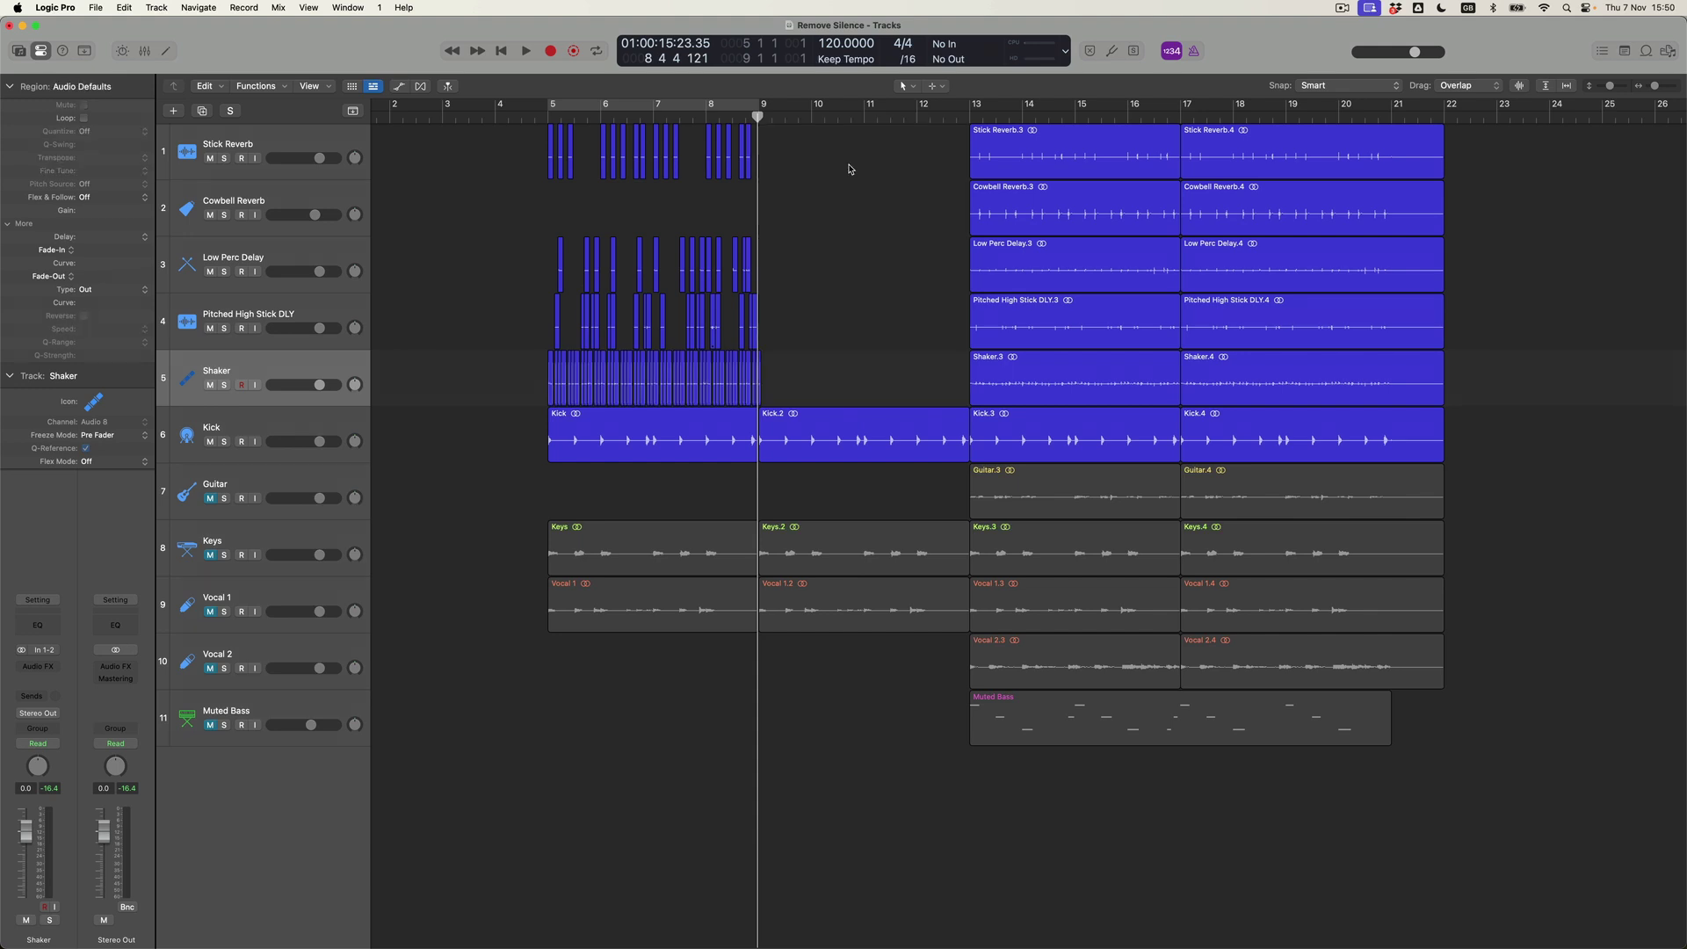
pyautogui.moveTo(813, 385); pyautogui.dragTo(495, 125)
pyautogui.moveTo(552, 380); pyautogui.dragTo(762, 381)
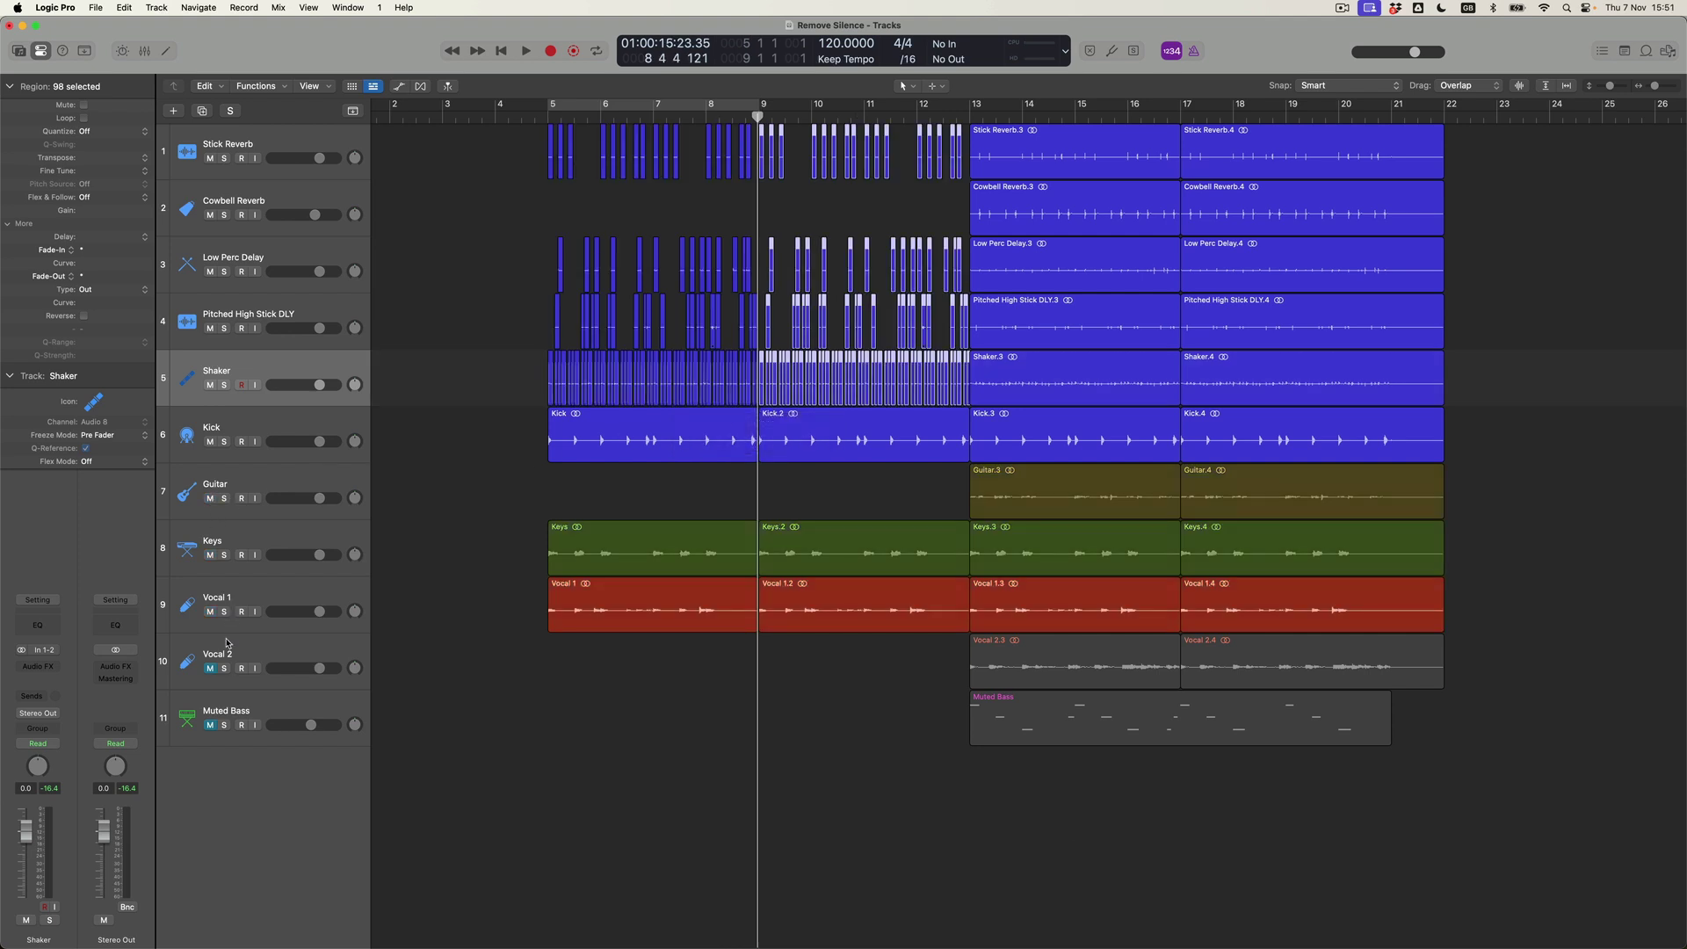
# - Unmute the Guitar, Keys, Vocal 1, Vocal 2 and Muted Bass tracks and play the arrangement from just before bar 5
pyautogui.click(210, 668)
pyautogui.click(211, 725)
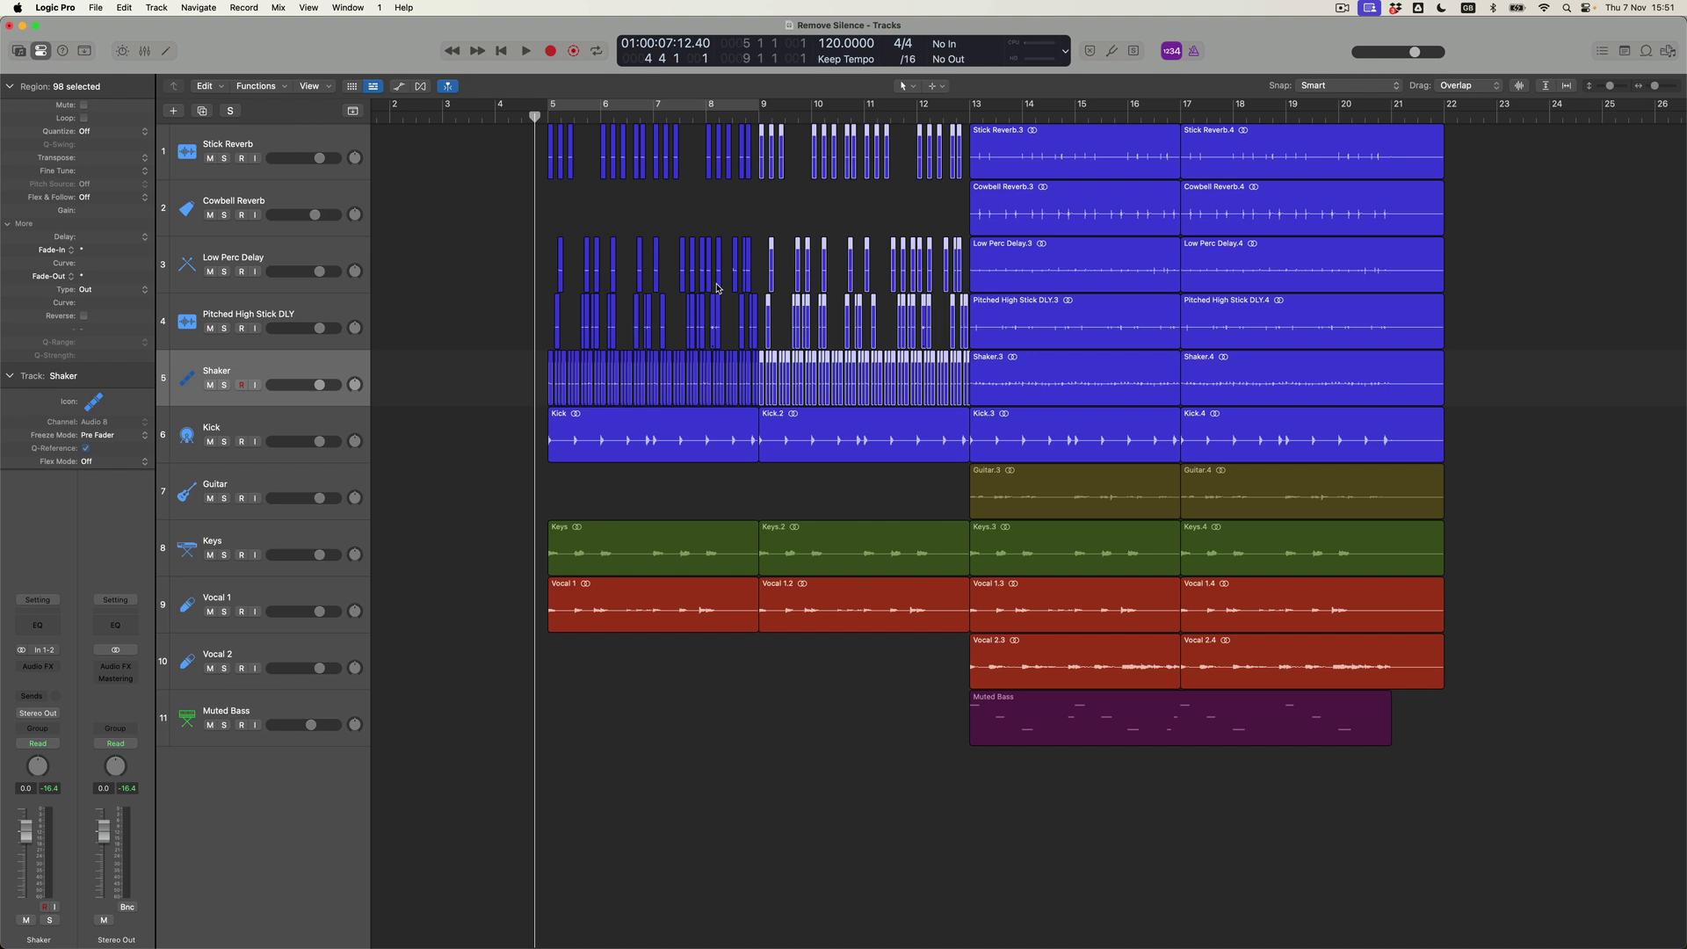
pyautogui.press('space')
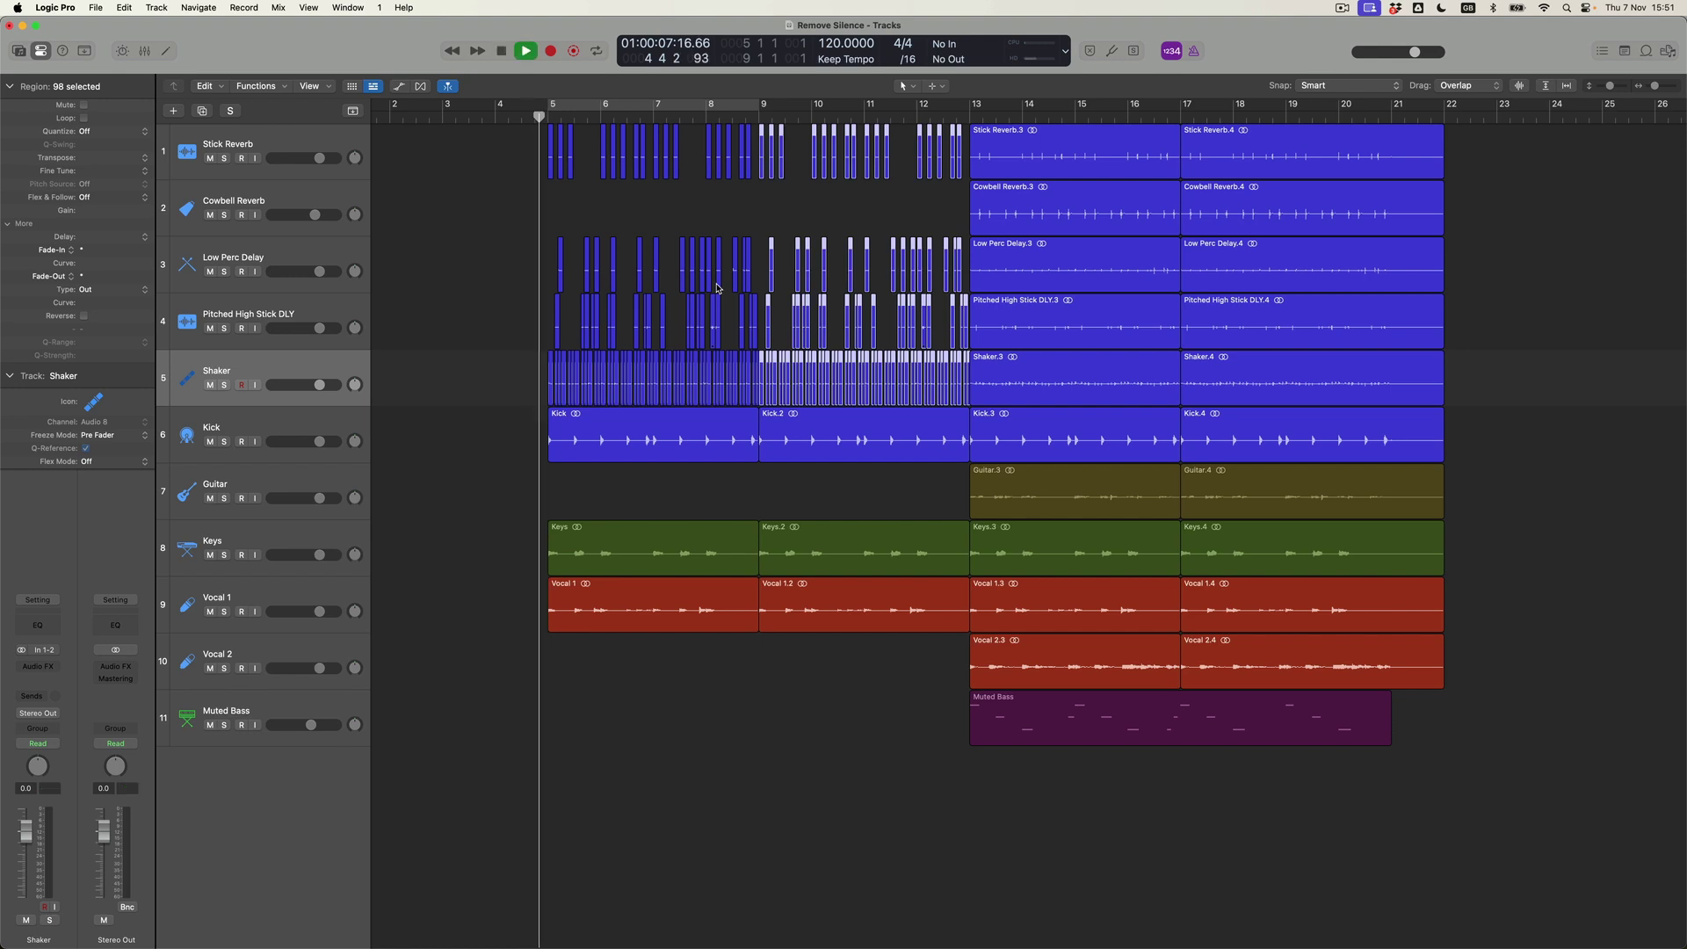